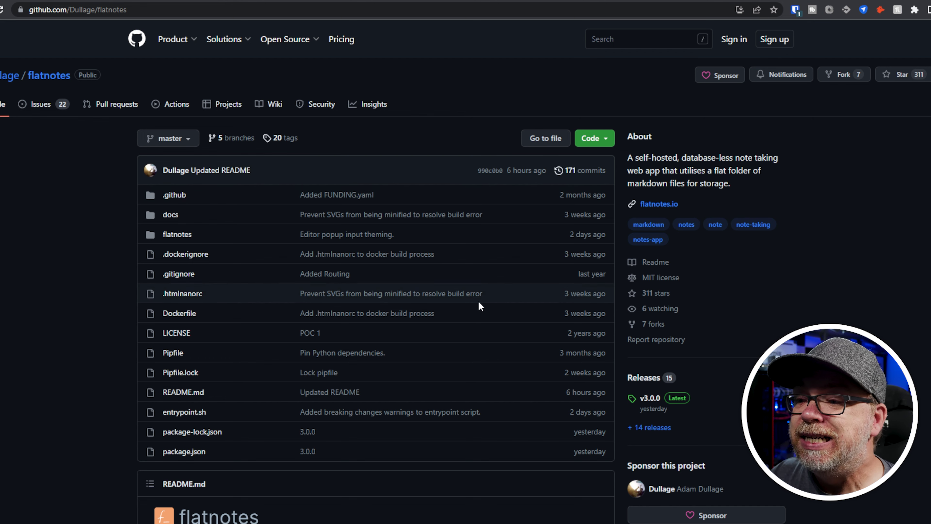
Step: Scroll the flatnotes README down to the demo site link and design principles
scroll(473, 300, down, 5)
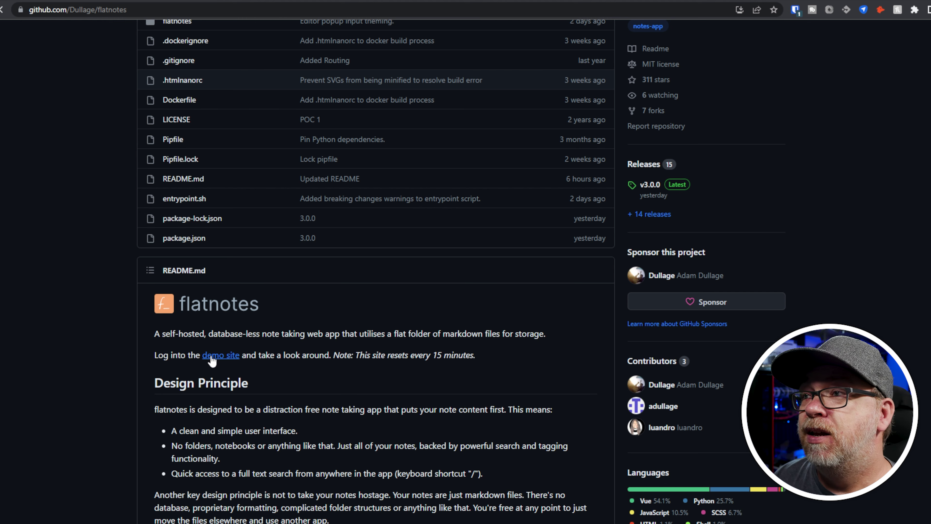
Step: Open the flatnotes demo site and view the Note-taking sample note
click(211, 355)
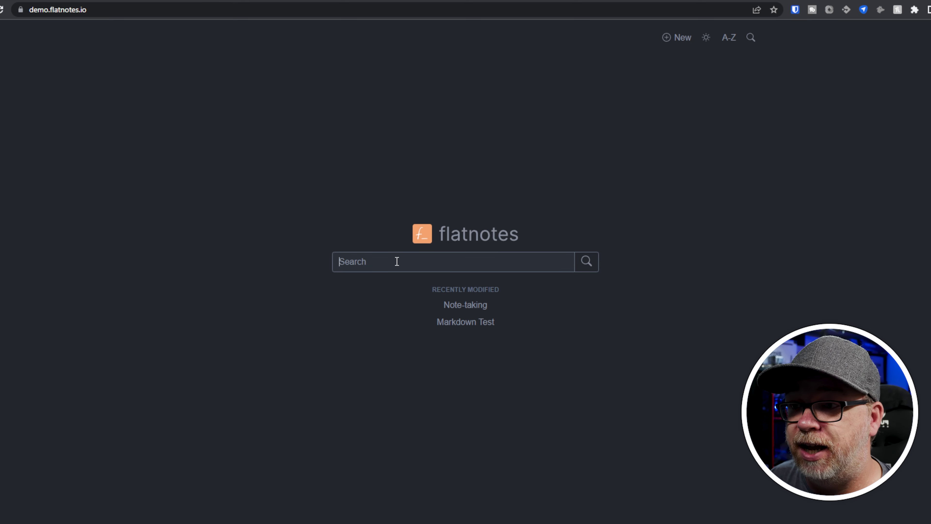
click(464, 305)
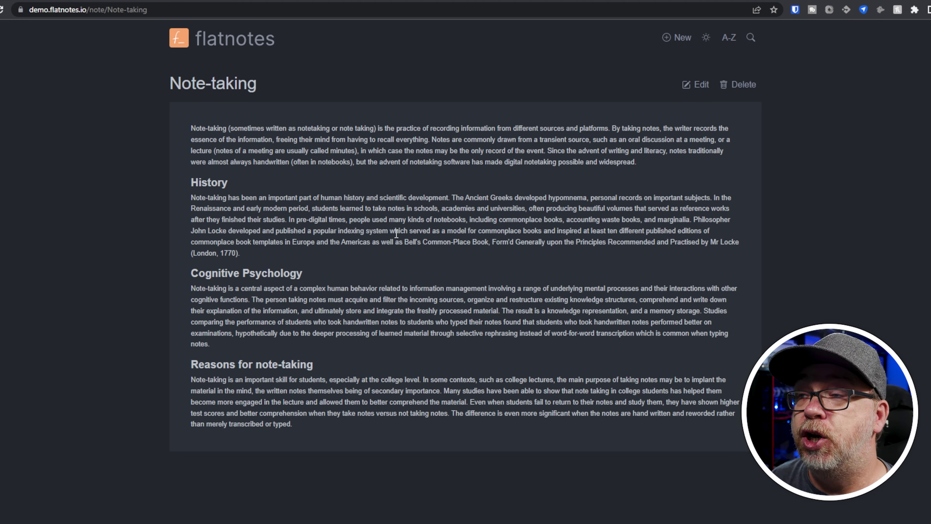
key(alt+Left)
Step: Open the Markdown Test note and scroll through its headings, image, lists and links
click(441, 322)
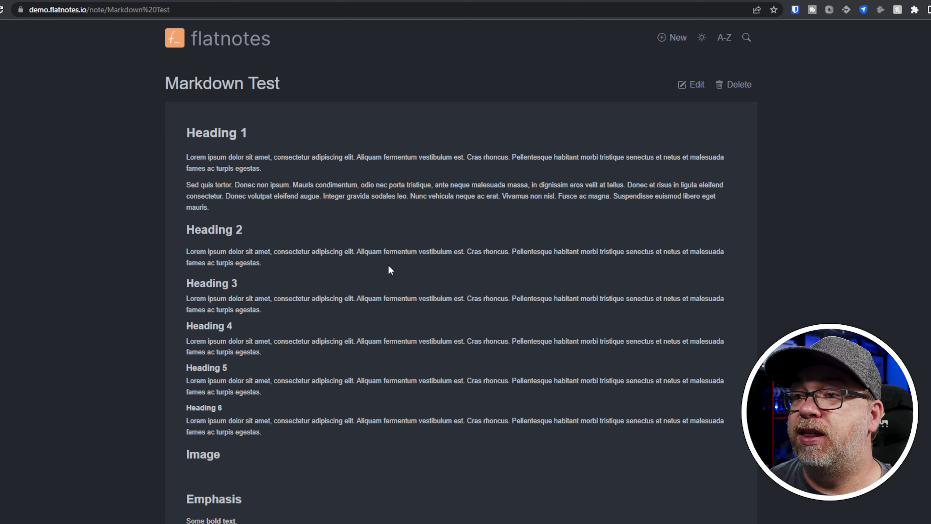
scroll(379, 227, down, 3)
scroll(330, 212, up, 3)
scroll(285, 204, down, 7)
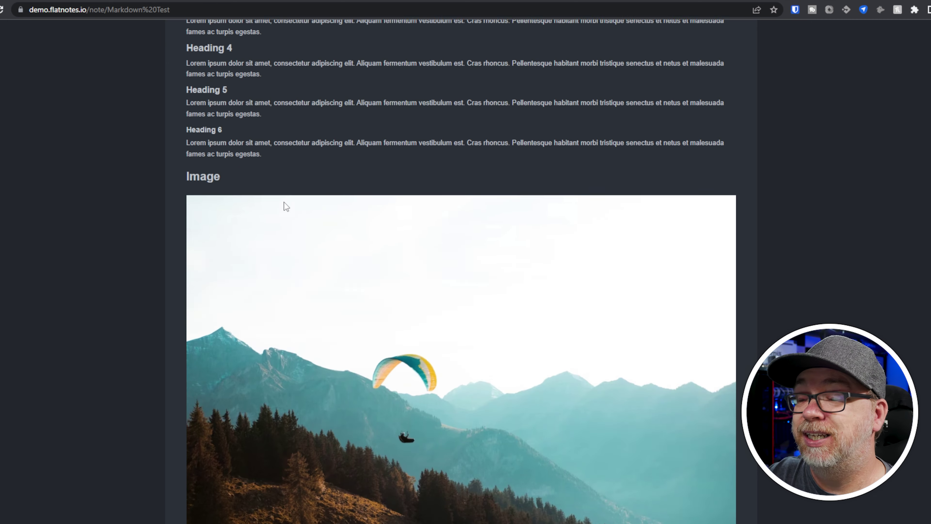
scroll(284, 202, down, 1)
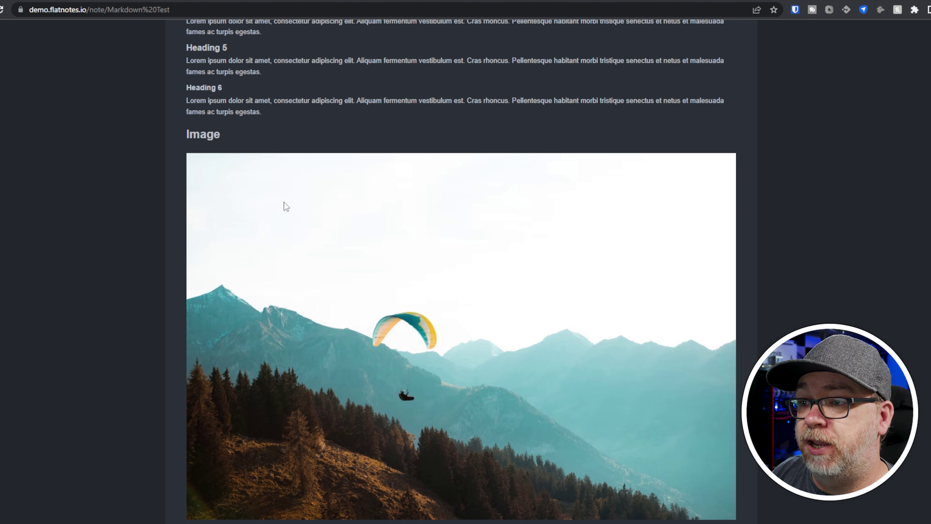
scroll(284, 203, down, 9)
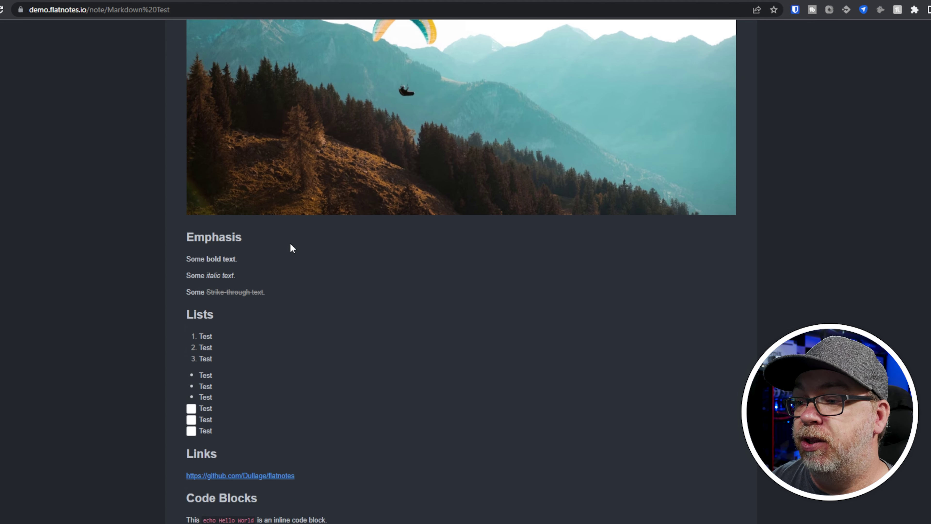
scroll(277, 291, down, 5)
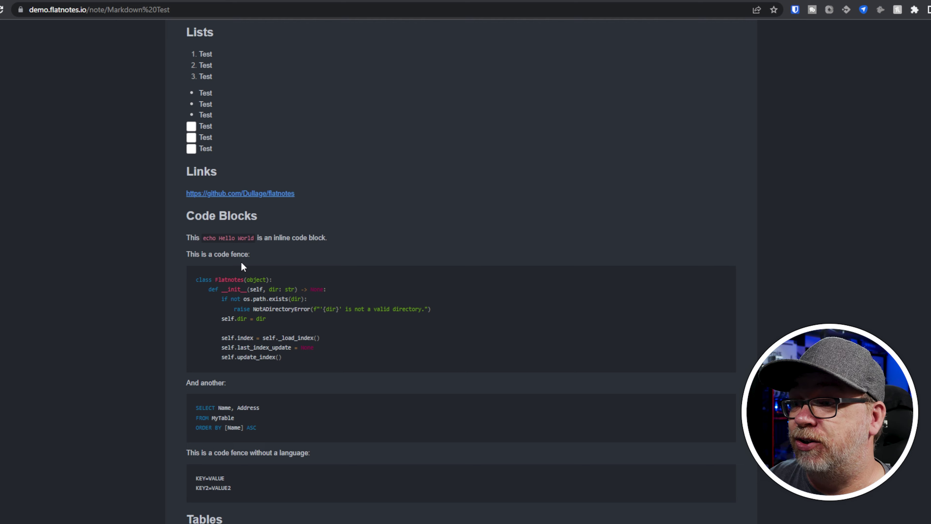
scroll(242, 266, down, 4)
scroll(271, 350, down, 2)
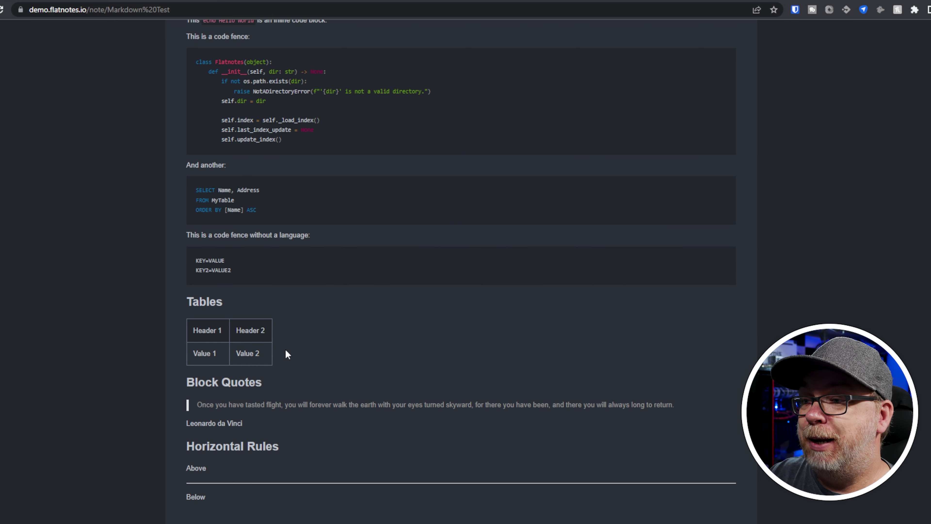
scroll(301, 380, up, 14)
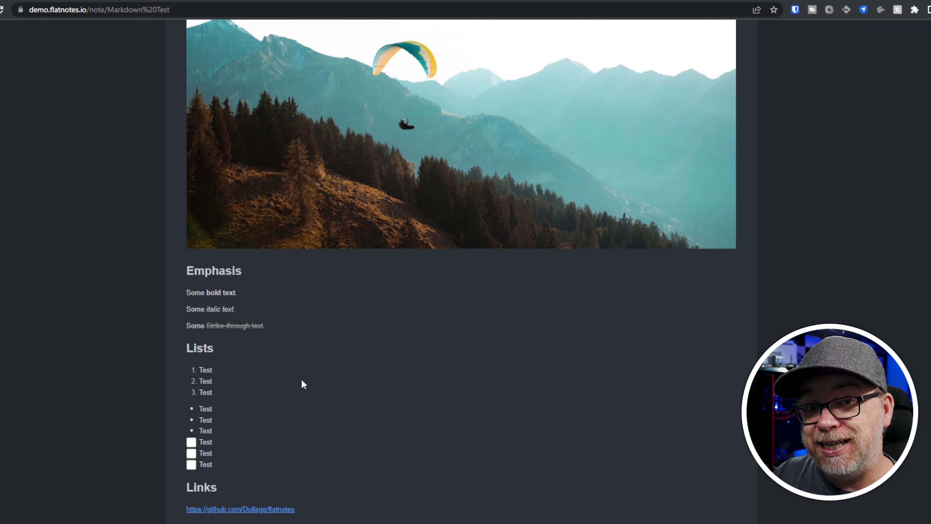
scroll(301, 378, up, 14)
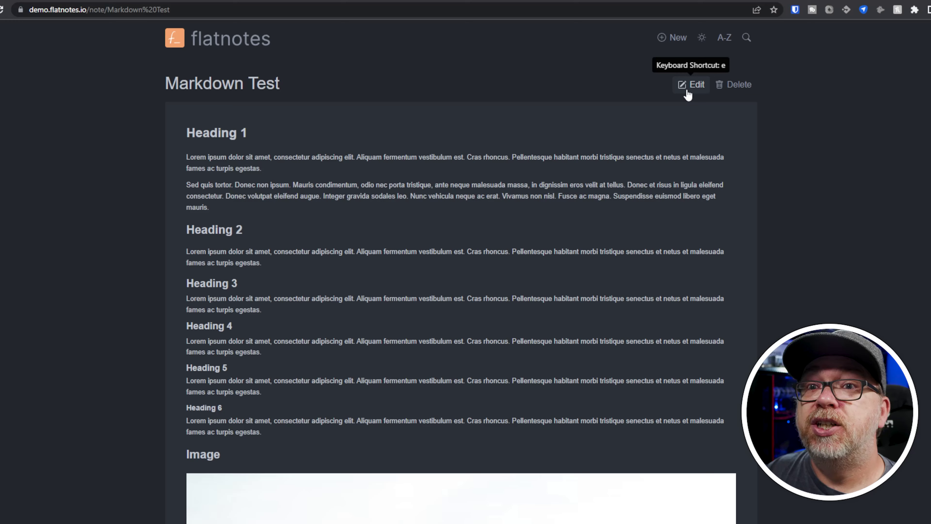
Step: Start a new note titled 'Video Demo' and make its first body line an H1 heading
click(674, 38)
click(231, 81)
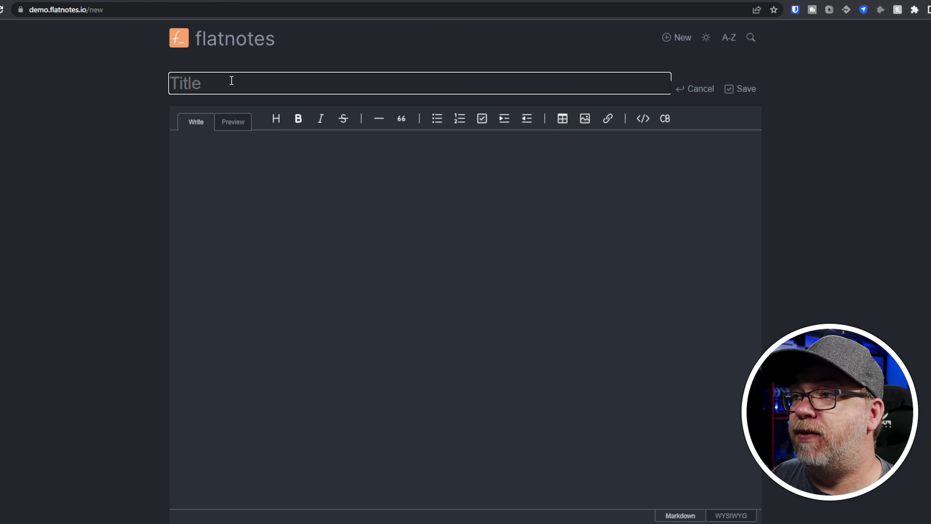
text(Video Demo)
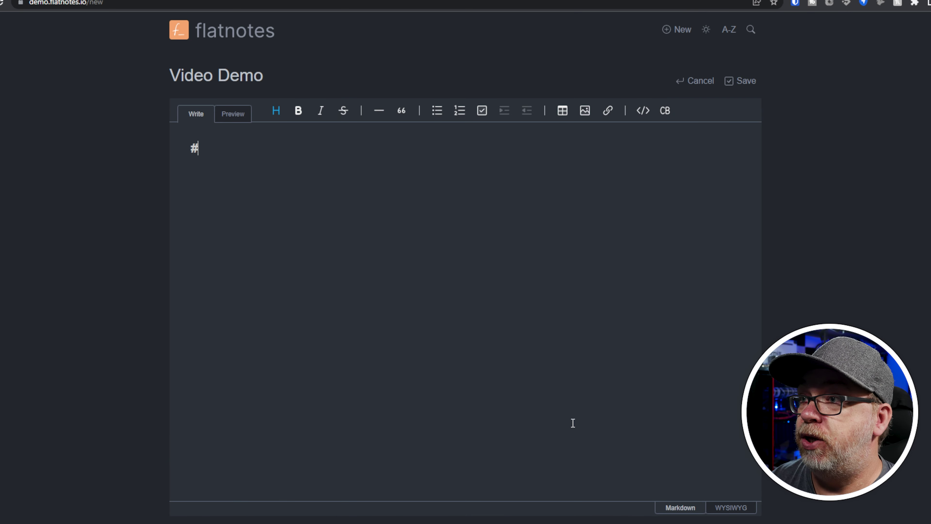
text(h1)
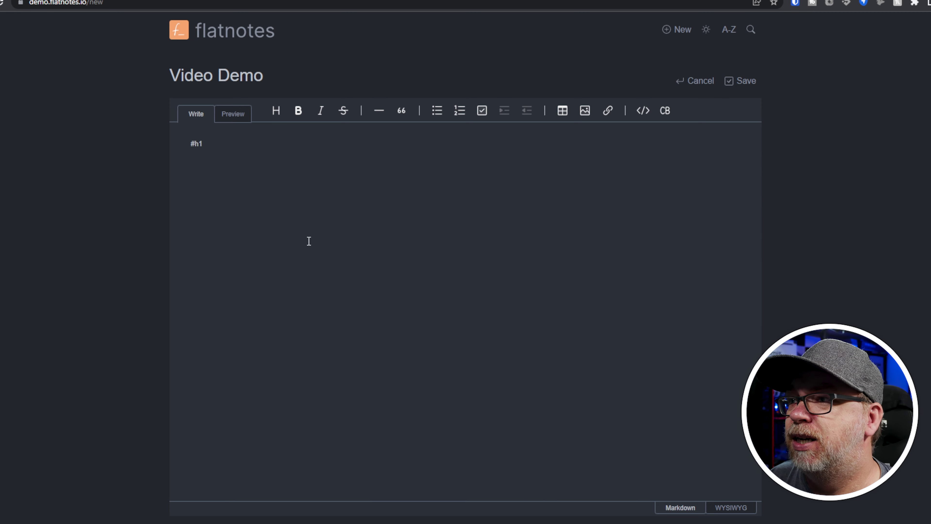
click(193, 143)
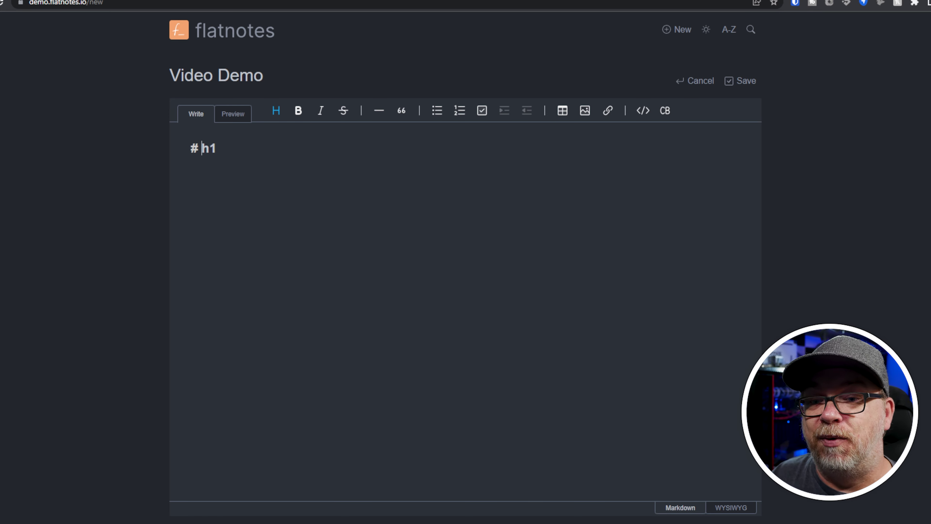
Step: In WYSIWYG mode, write heading 'hi!' and line 'This is a new note!!', then save
click(729, 509)
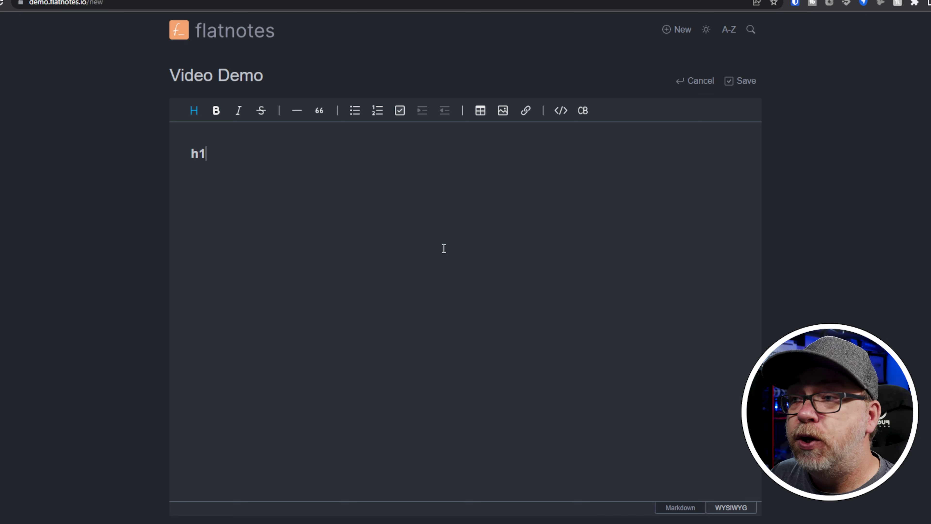
key(BackSpace)
key(BackSpace)
text(hi!)
key(Return)
text(T)
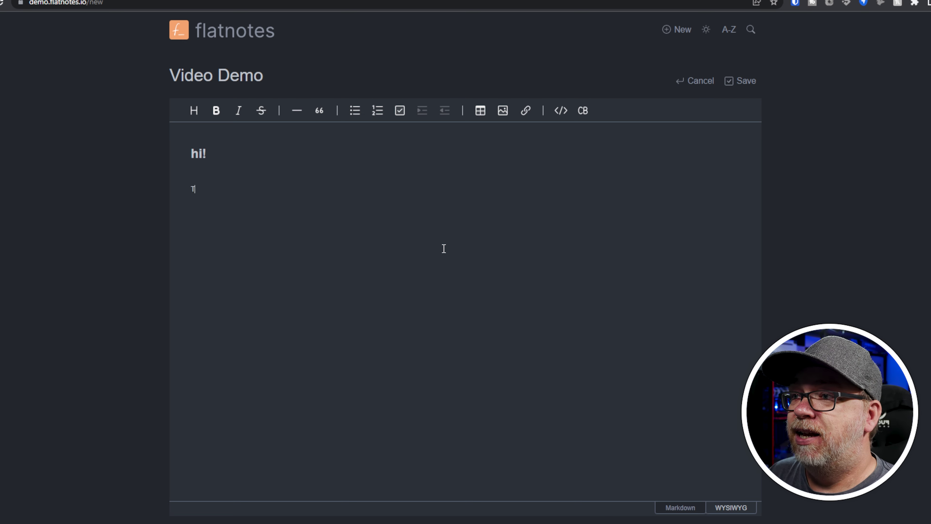
text(hsis)
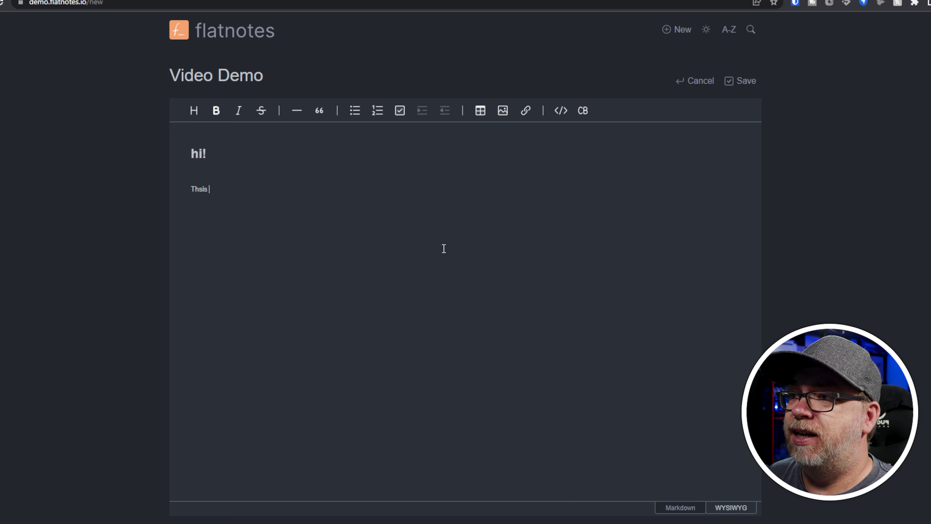
key(BackSpace)
key(BackSpace)
text(is is a )
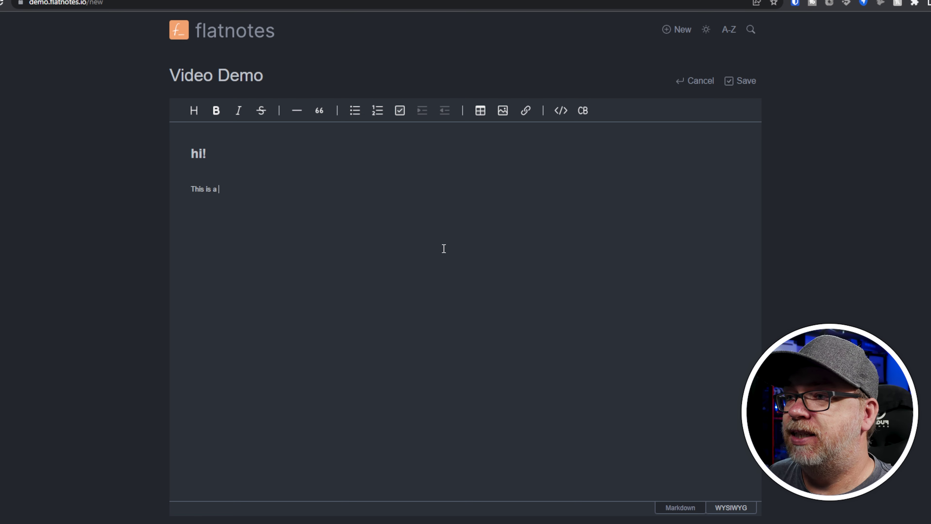
text(new note!!)
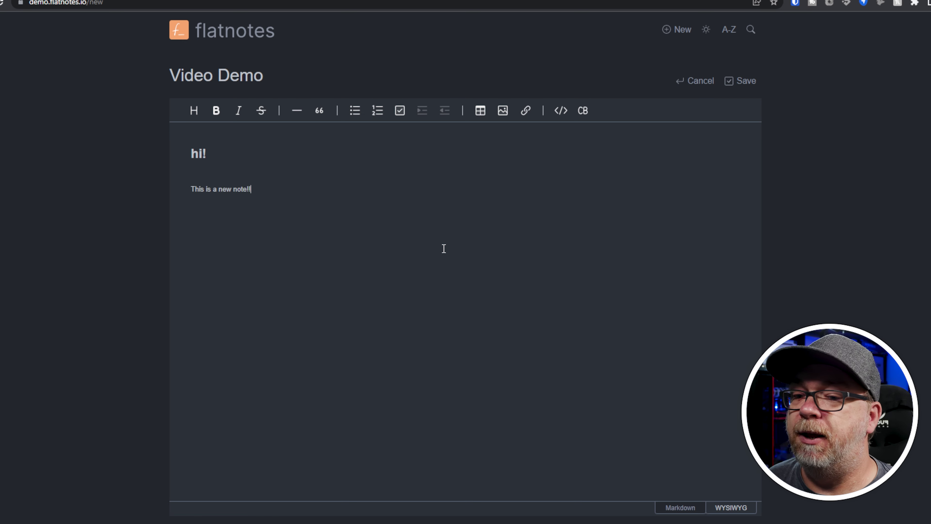
click(742, 81)
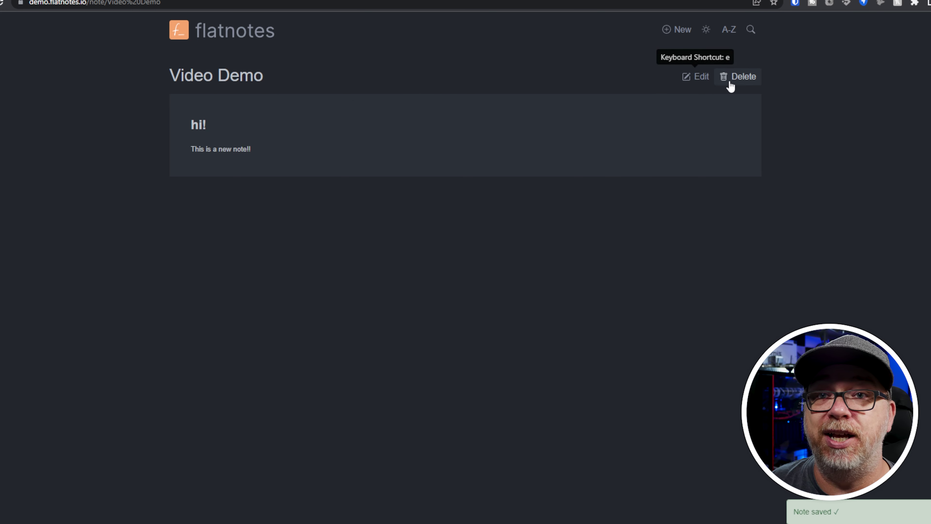
Step: Search the notes for 'lorem' from the flatnotes home page
click(224, 38)
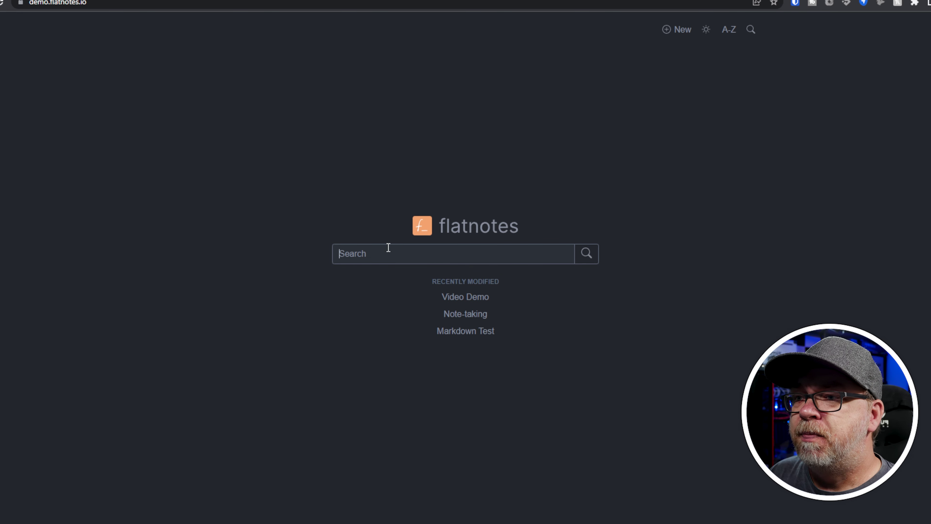
text(lorem)
key(Return)
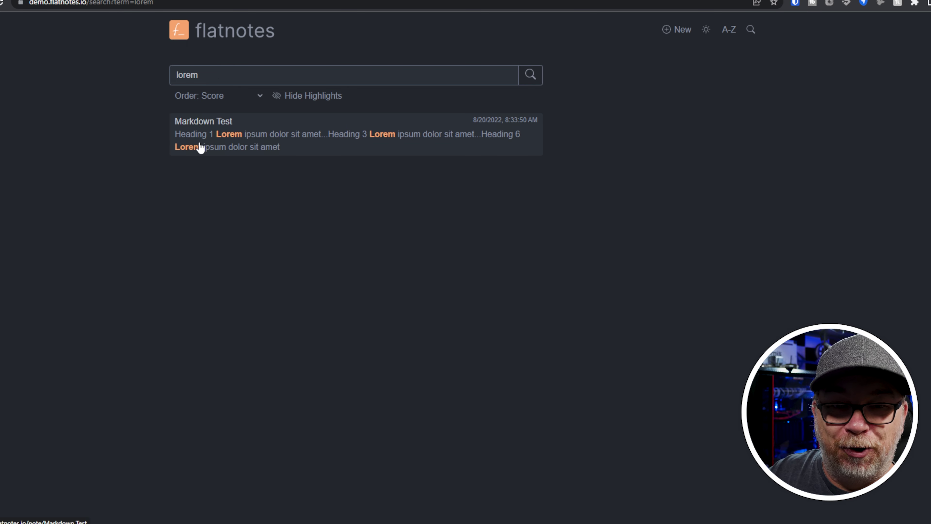
Step: Search for 'video' instead and open the Video Demo result
click(221, 74)
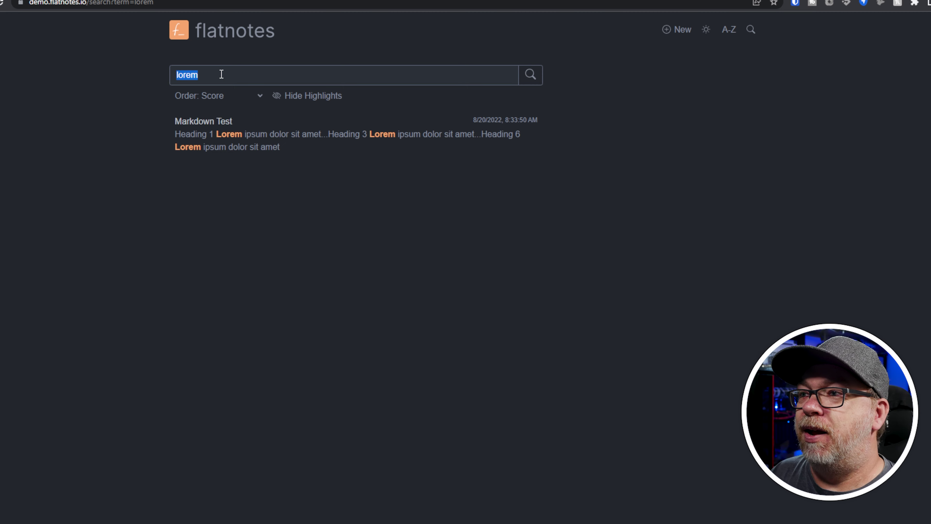
text(video)
key(Return)
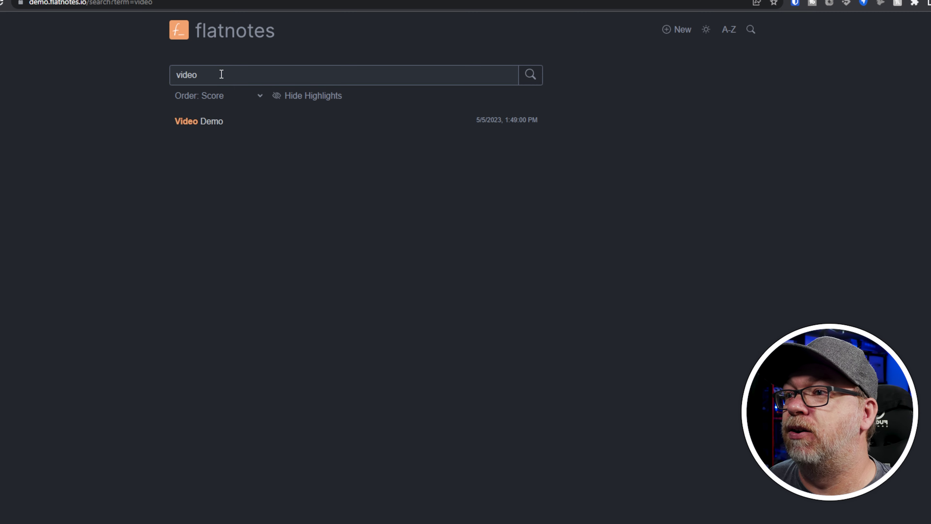
click(222, 121)
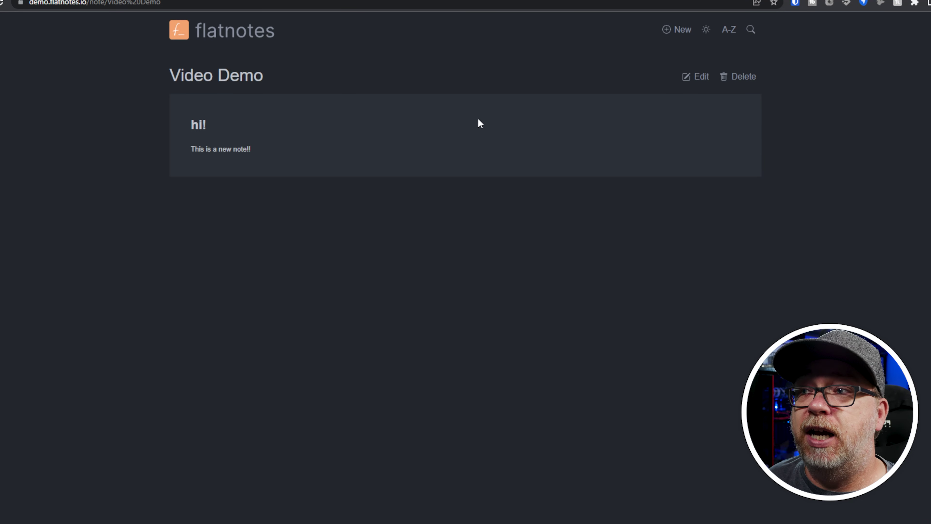
Step: Delete the Video Demo note and switch the app to the dark theme
click(744, 76)
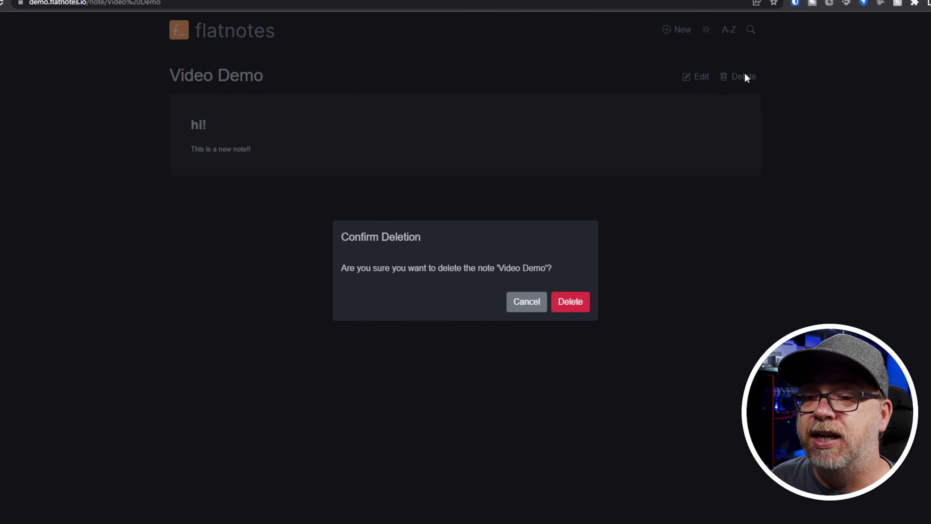
click(572, 300)
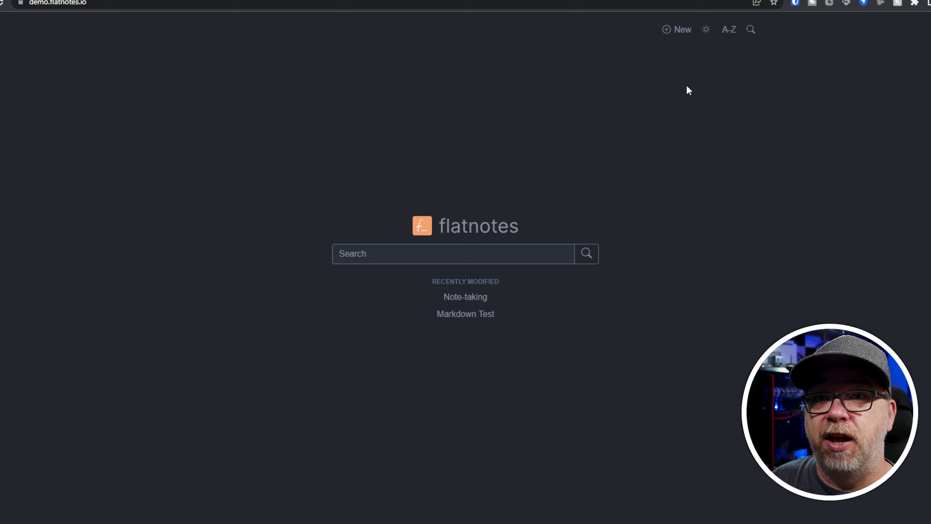
click(707, 32)
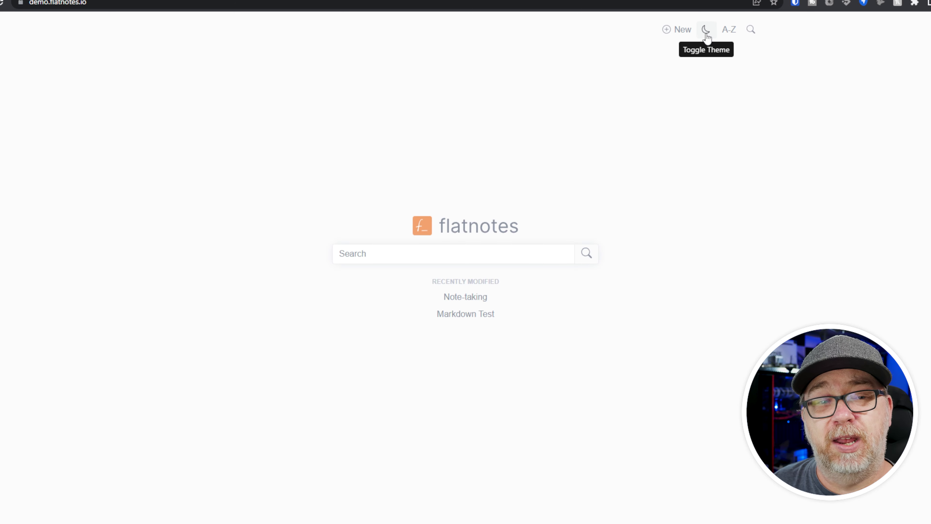
click(707, 33)
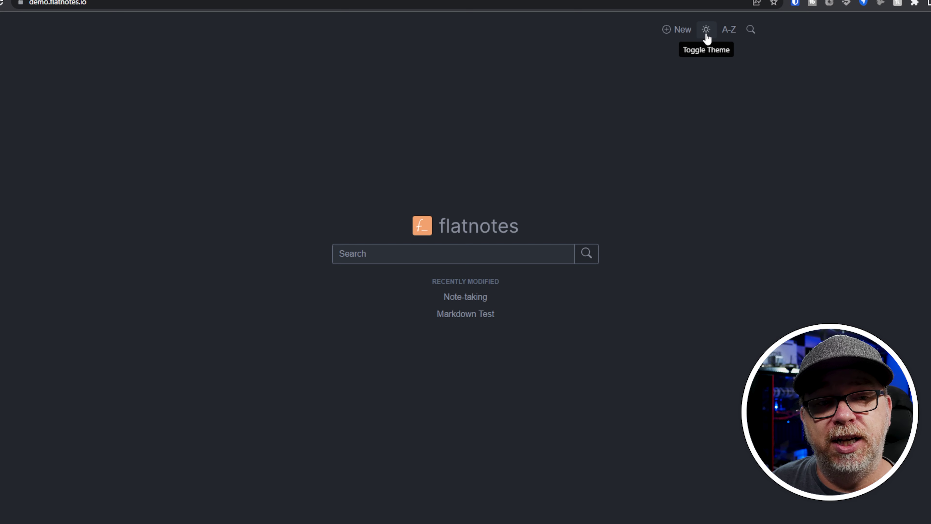
Step: List all notes sorted by Last Modified
click(730, 32)
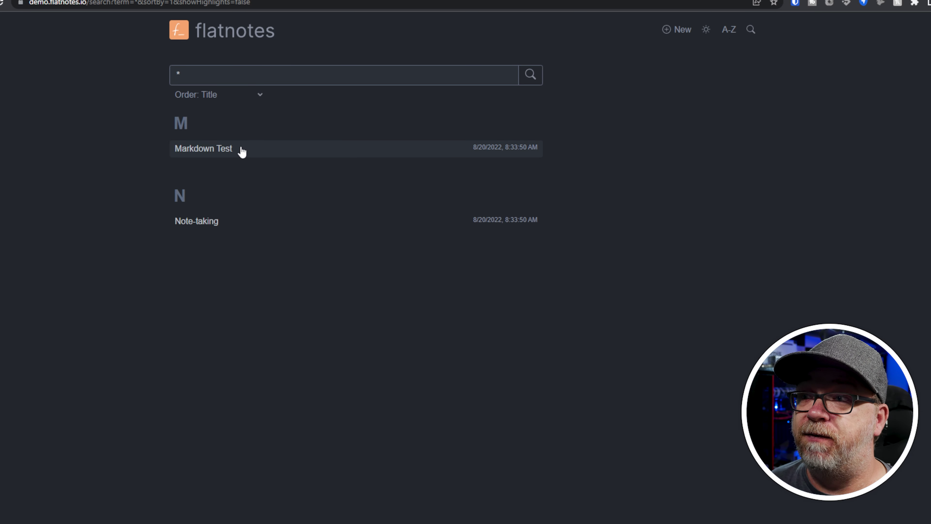
click(220, 95)
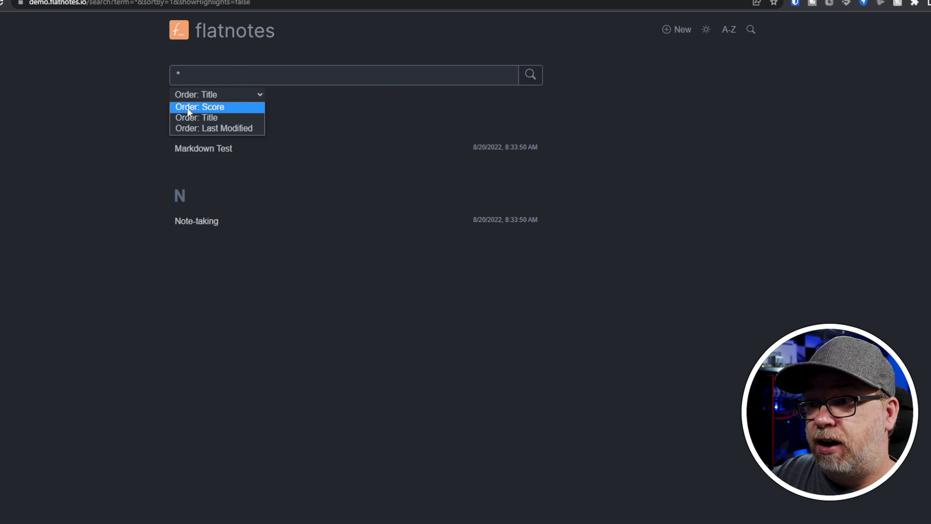
click(194, 128)
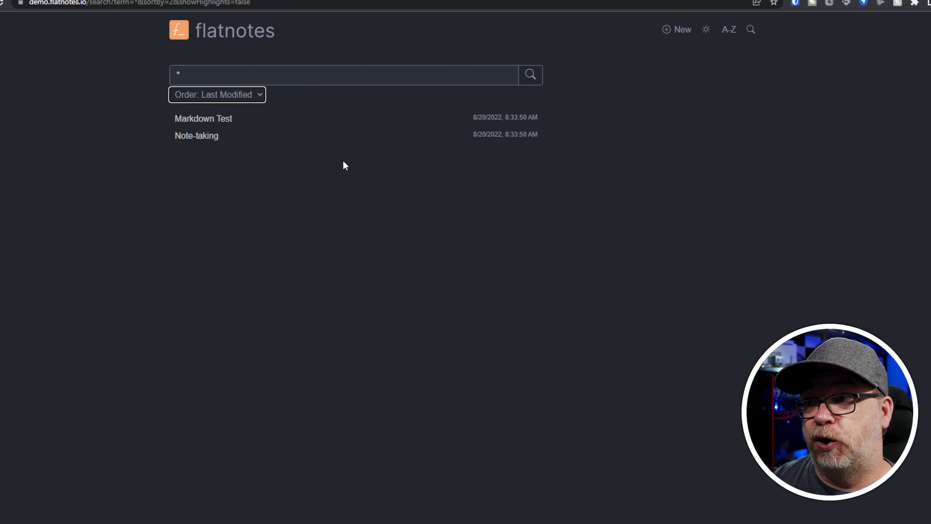
click(388, 72)
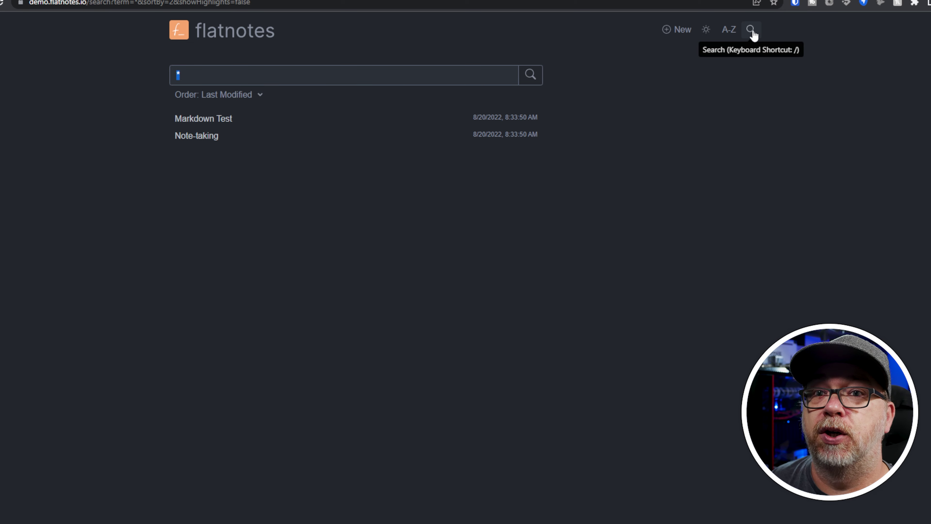
Step: Search all notes with '*' from the home page, then open the flatnotes project repository
click(237, 32)
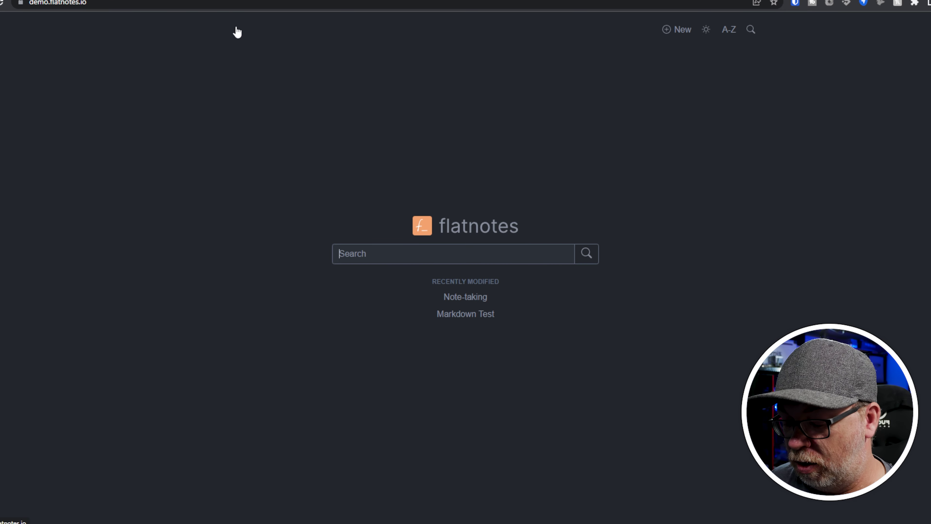
text(/)
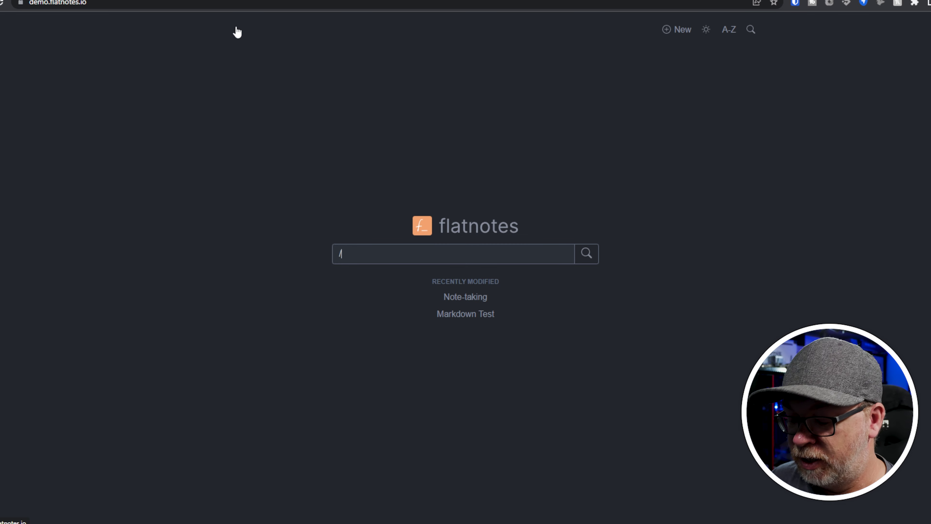
key(BackSpace)
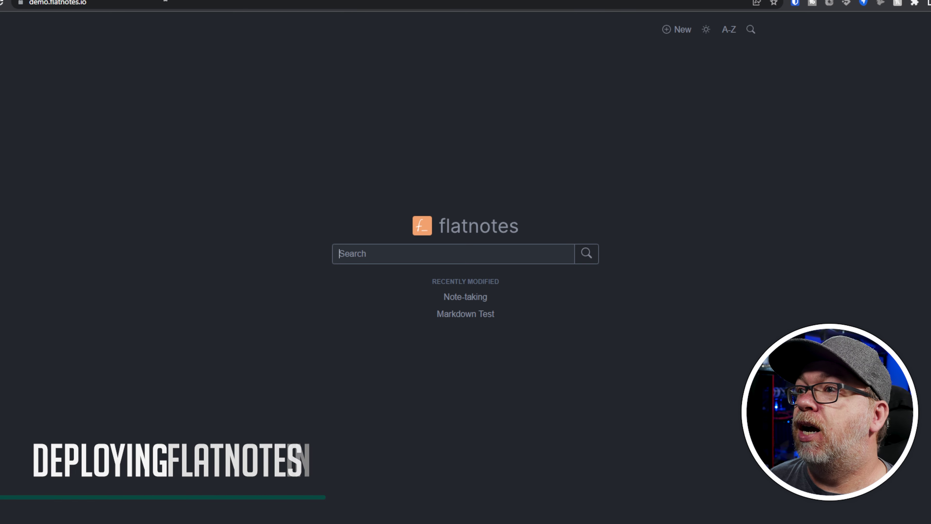
text(*)
key(Return)
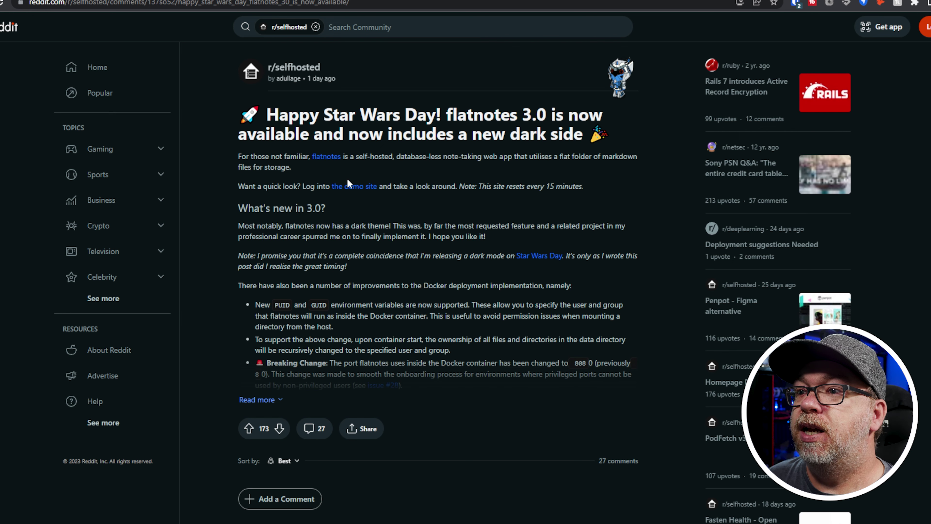
click(332, 161)
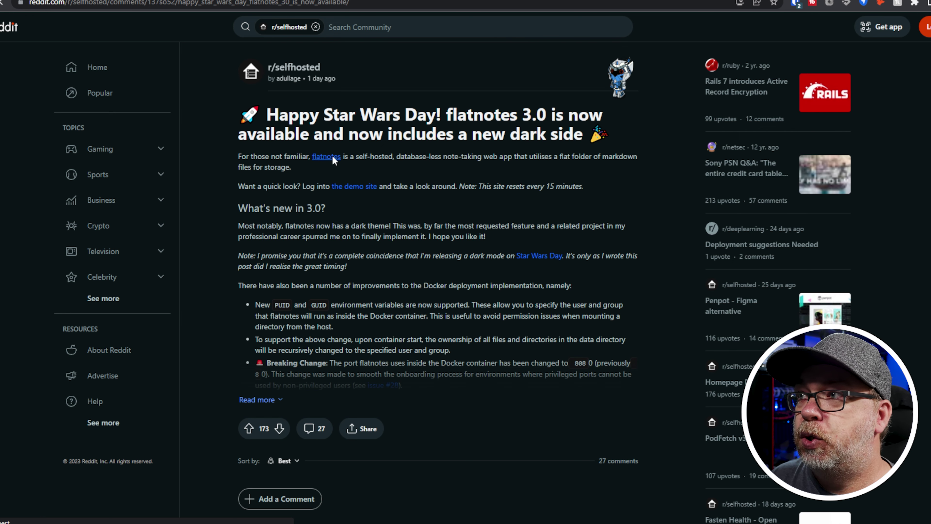
Step: Scroll the README down to the Example Docker Compose block
scroll(452, 267, down, 15)
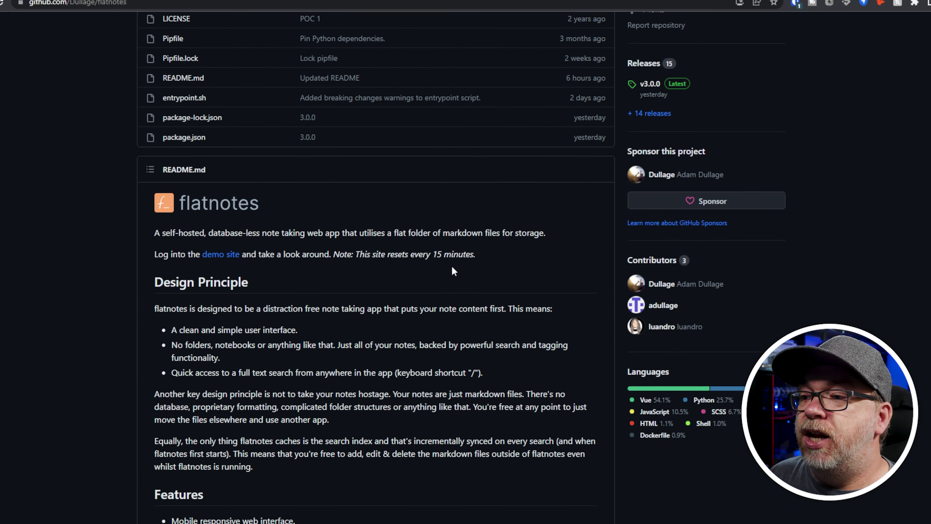
scroll(449, 273, down, 4)
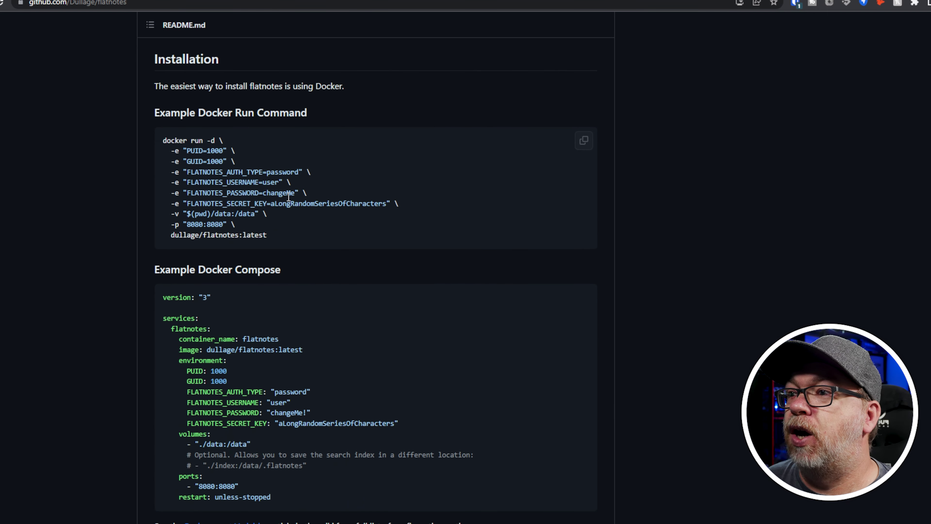
scroll(224, 258, down, 2)
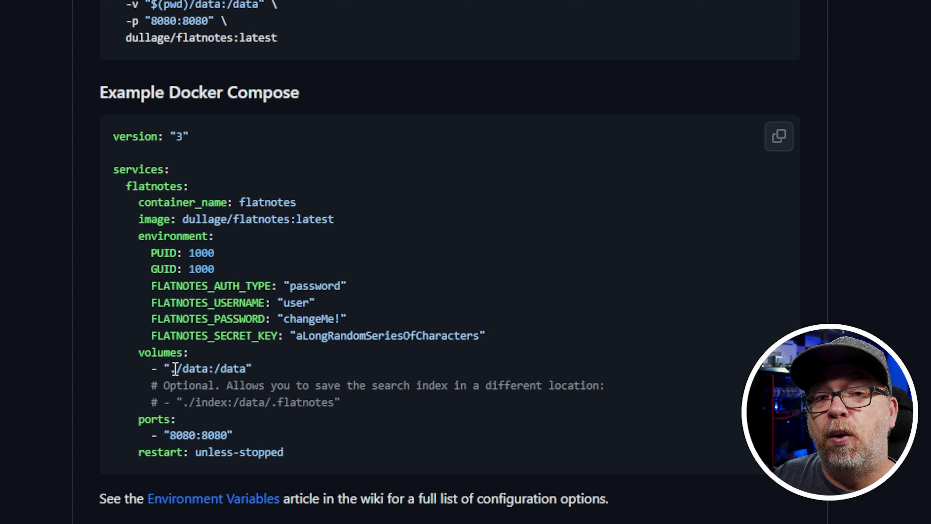
Step: Highlight the ./data volume path and the 8080 port in the compose example
drag(170, 368, 211, 368)
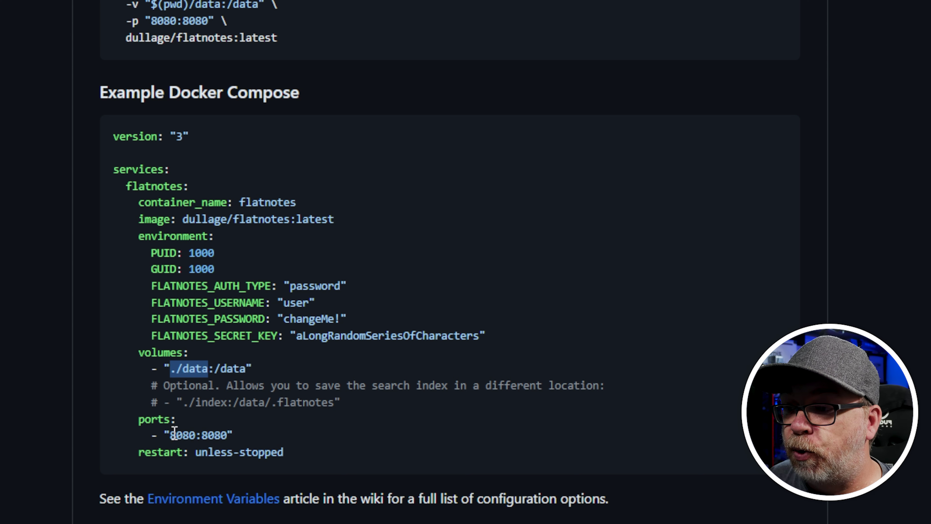
double_click(182, 434)
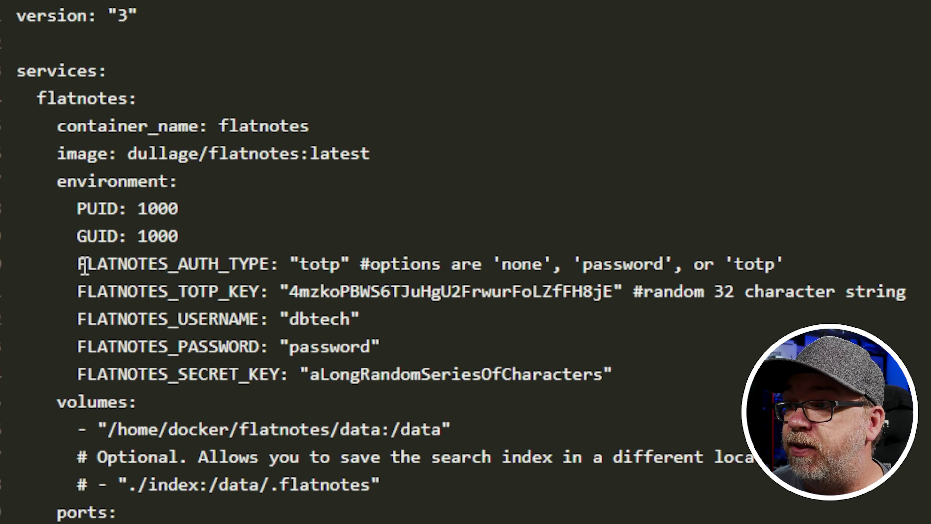
Step: Highlight the AUTH_TYPE and TOTP_KEY lines and the auth-type options comment in the paste
drag(104, 267, 502, 276)
drag(802, 280, 915, 290)
click(383, 281)
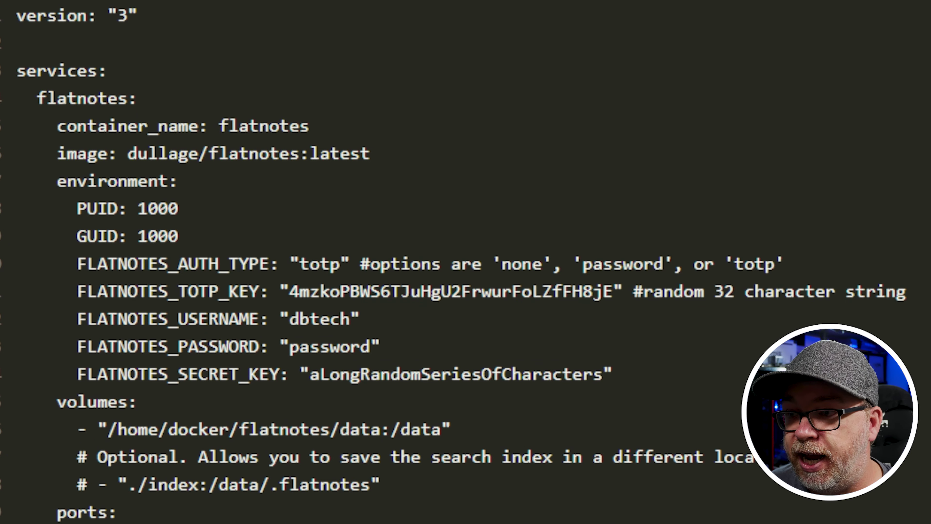
drag(360, 264, 792, 266)
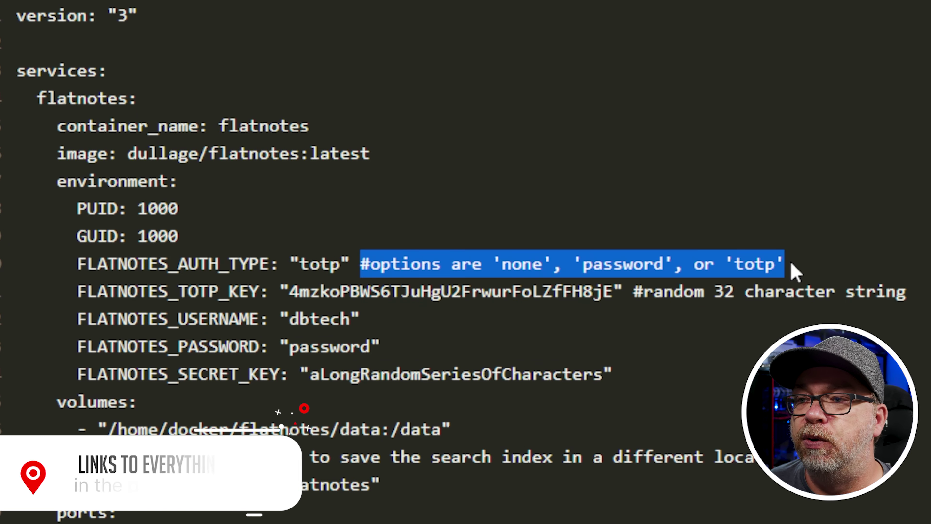
click(583, 255)
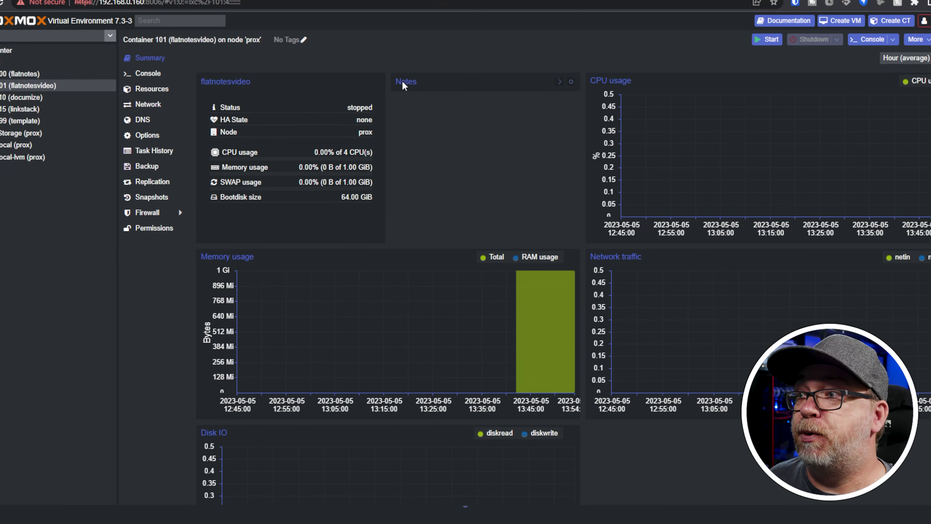
Step: Start container 101 (flatnotesvideo) from the resource tree and open its console
right_click(51, 86)
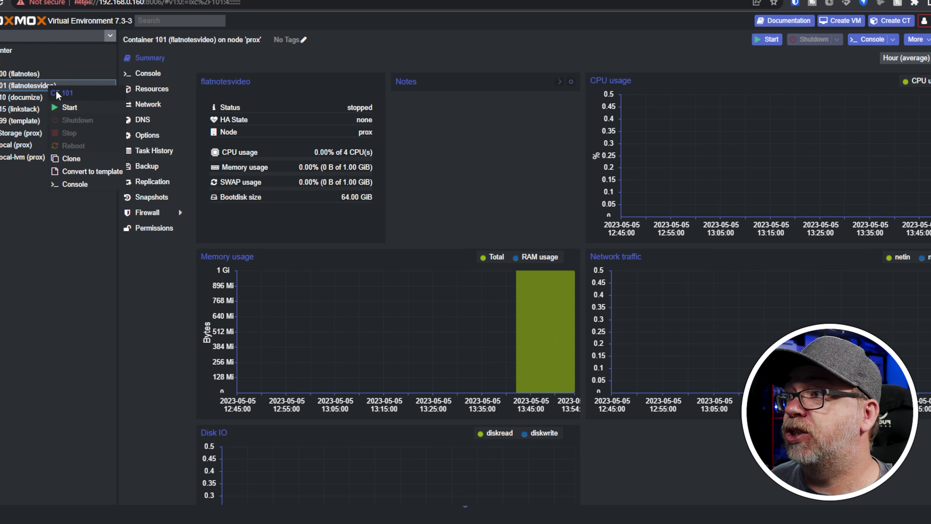
click(68, 108)
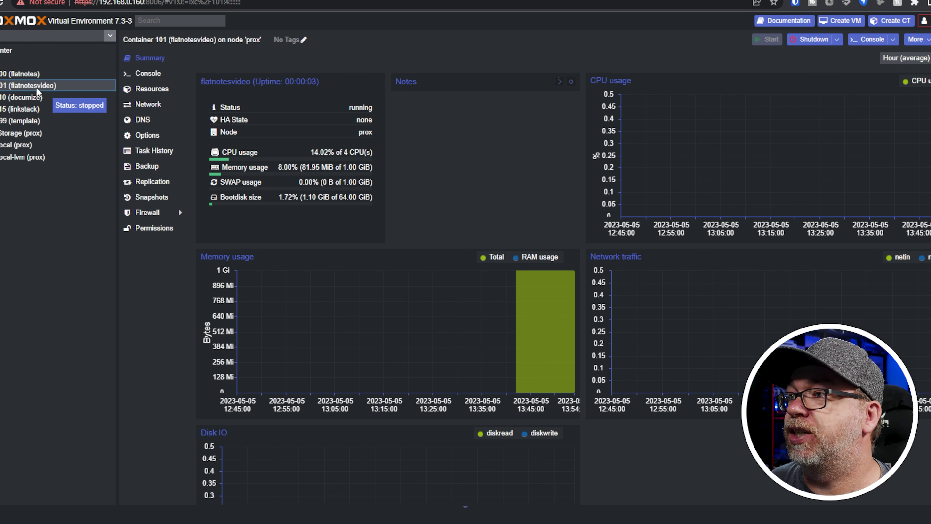
click(138, 76)
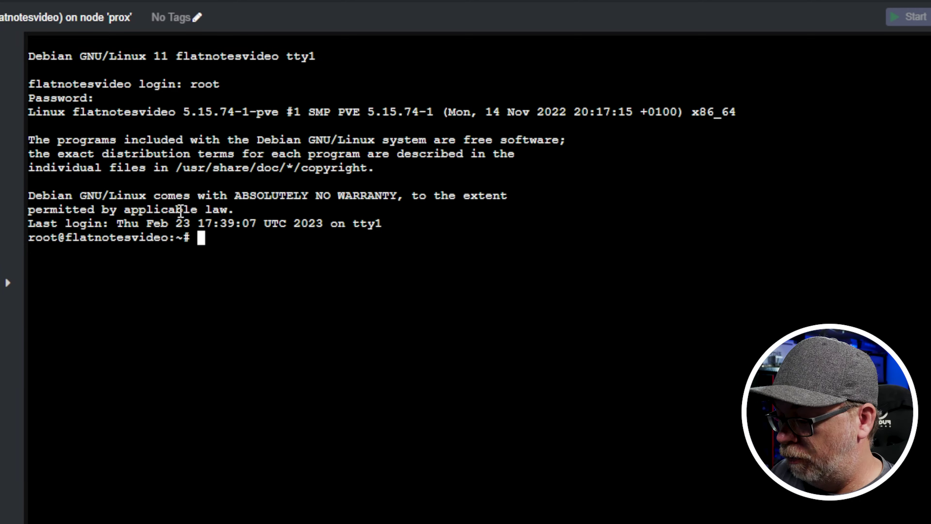
Step: Create docker-compose.yml with nano and paste in the flatnotes compose configuration
text(nano docker-)
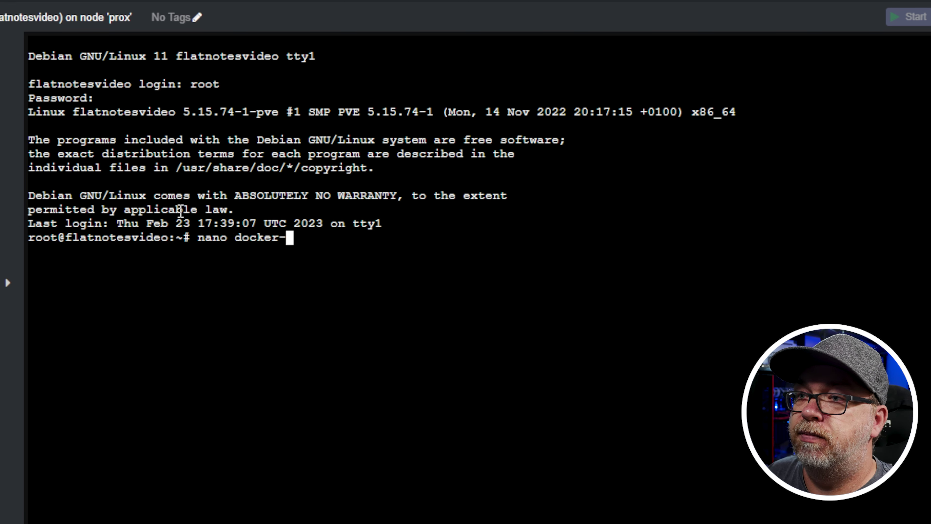
text(compose.uy)
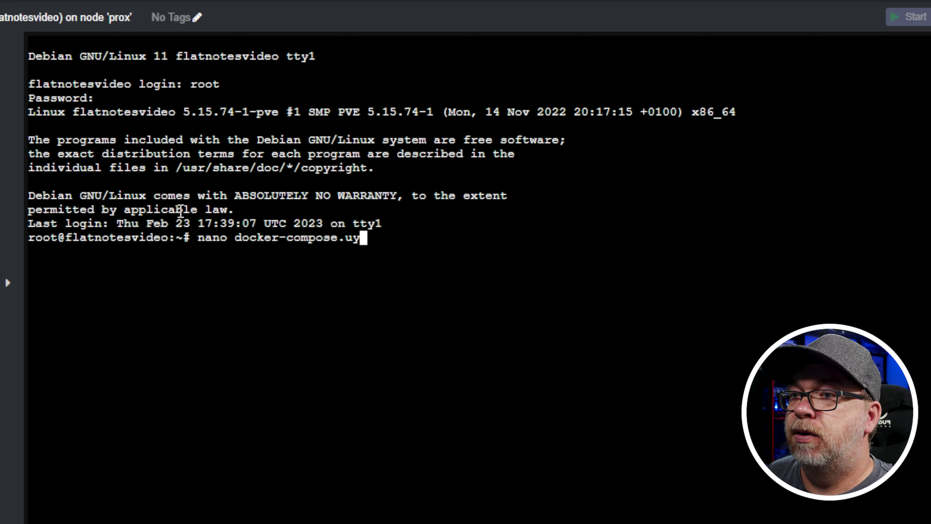
key(BackSpace)
key(BackSpace)
text(yml)
key(Return)
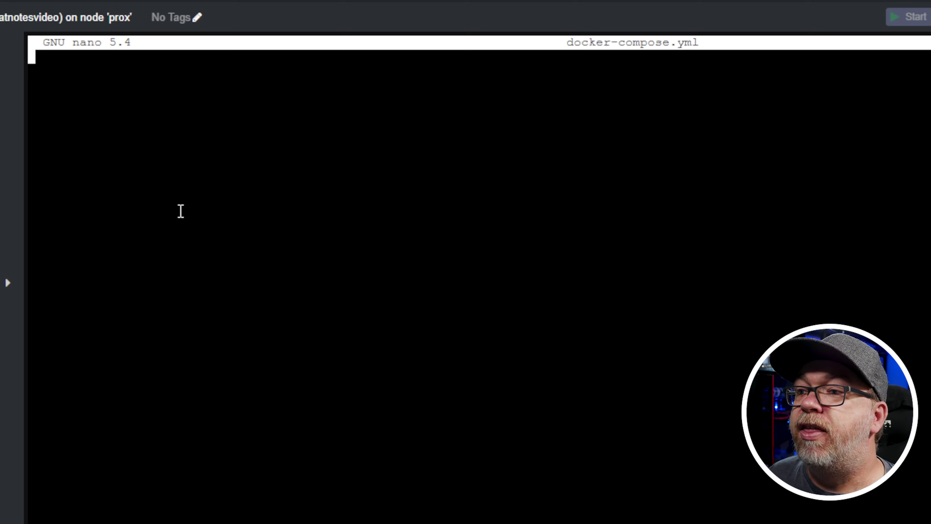
right_click(181, 211)
click(259, 339)
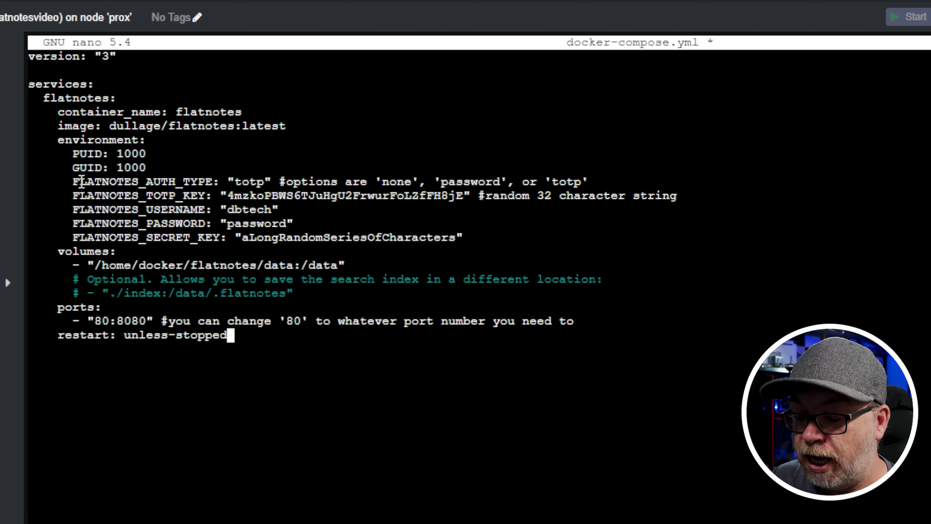
Step: Keep the FLATNOTES_TOTP_KEY line uncommented beneath the totp FLATNOTES_AUTH_TYPE setting
key(Up)
key(Up)
key(Up)
key(Up)
key(Up)
key(Up)
key(Up)
key(Up)
key(Up)
key(Up)
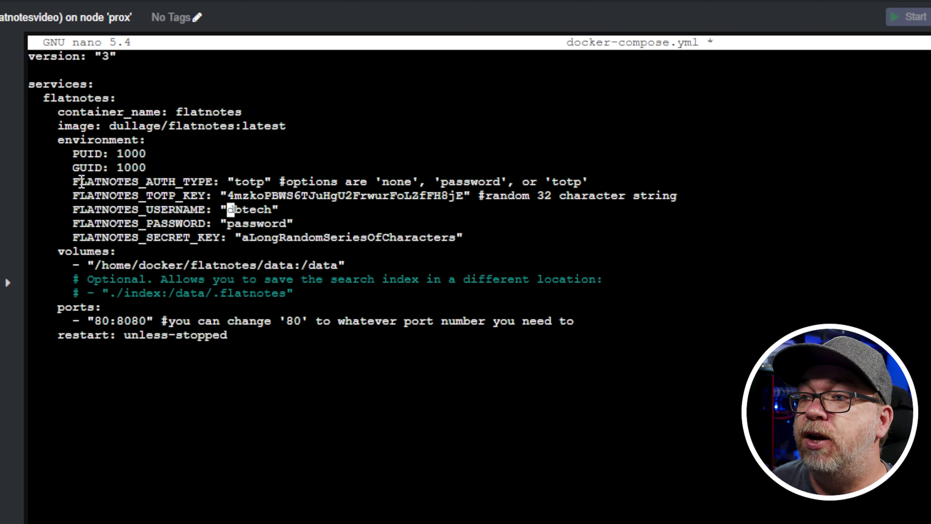
key(Left)
key(Left)
key(Left)
key(Left)
key(Left)
key(Left)
key(Left)
key(Left)
key(Left)
key(Left)
key(Left)
key(Left)
key(Left)
key(Left)
key(Left)
key(Left)
key(Left)
key(Left)
key(Left)
key(Left)
key(Left)
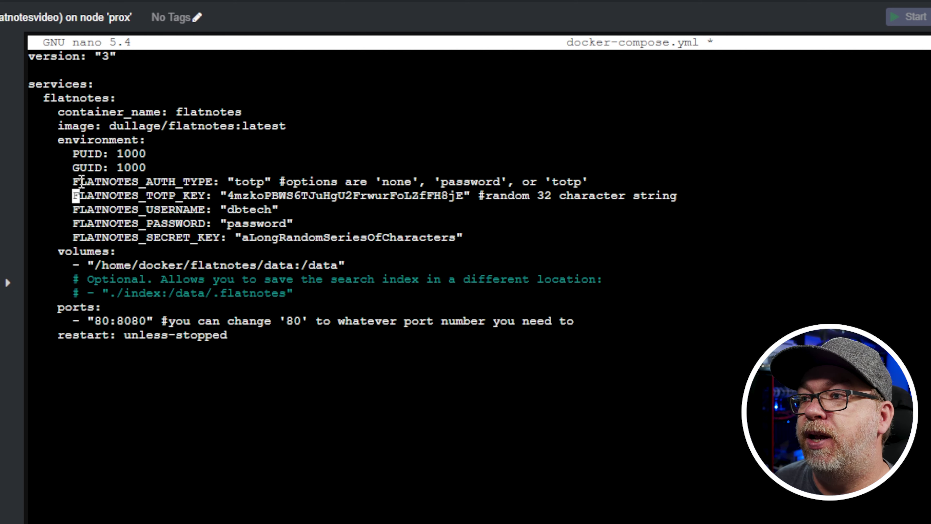
text(#)
key(Up)
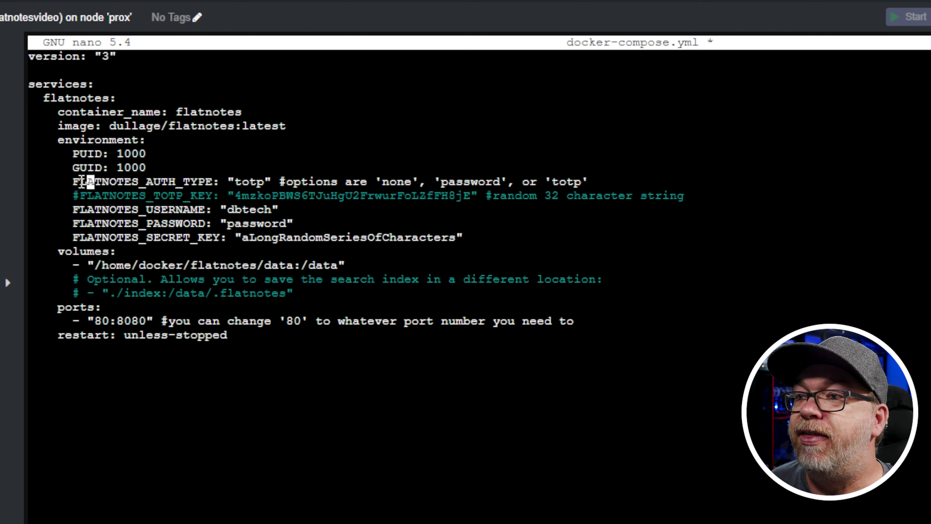
key(Right)
key(Right)
key(Right)
key(Right)
key(Right)
key(Right)
key(Right)
key(Right)
key(Right)
key(Right)
key(Right)
key(Right)
key(Right)
key(Right)
key(Right)
key(Right)
key(Right)
key(Right)
key(Right)
key(Right)
key(Right)
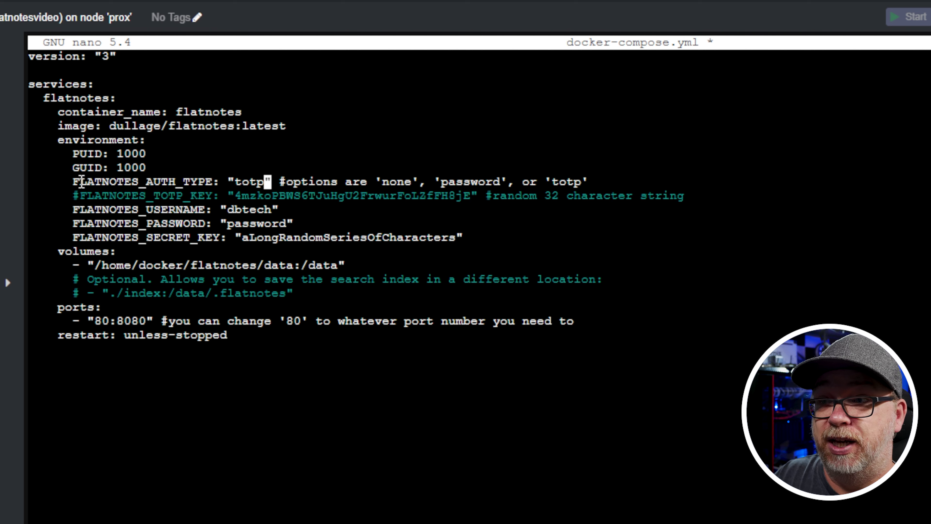
key(Down)
key(Home)
key(Right)
key(Right)
key(Right)
key(Right)
key(Right)
key(Right)
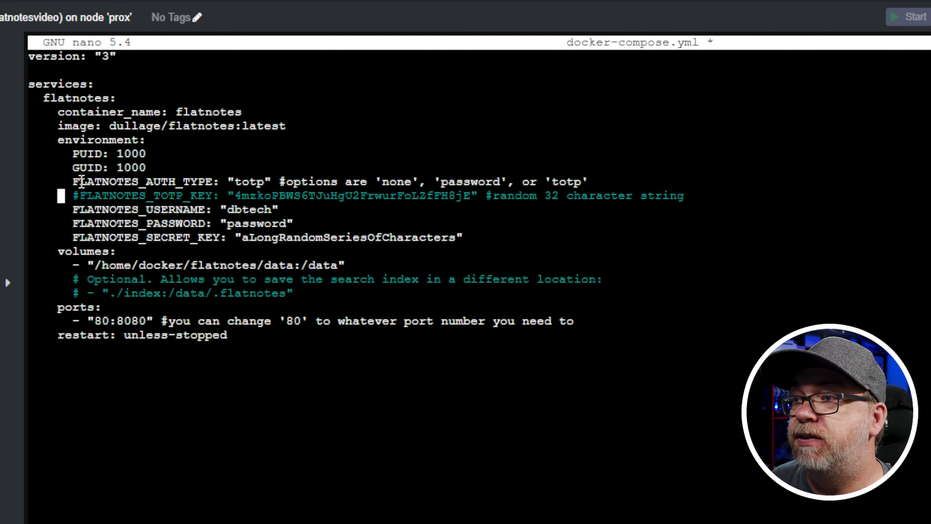
key(Delete)
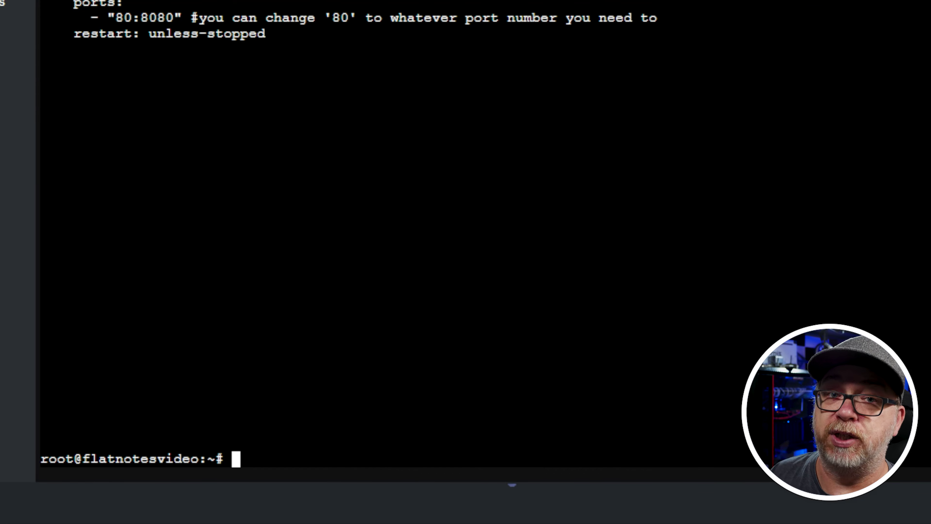
Step: Start the flatnotes container with 'docker compose up -d' after a failed docker-compose attempt
text(dok)
key(BackSpace)
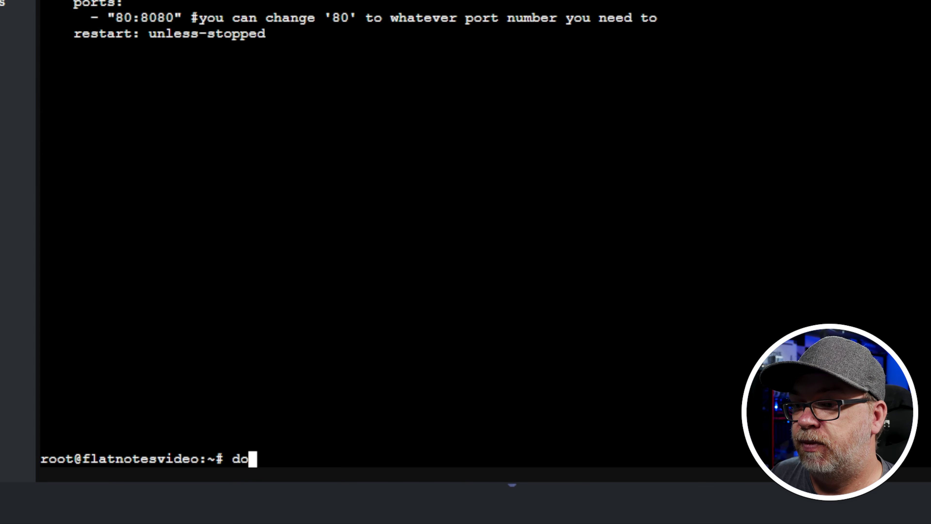
text(cker-c)
key(BackSpace)
key(BackSpace)
text(c)
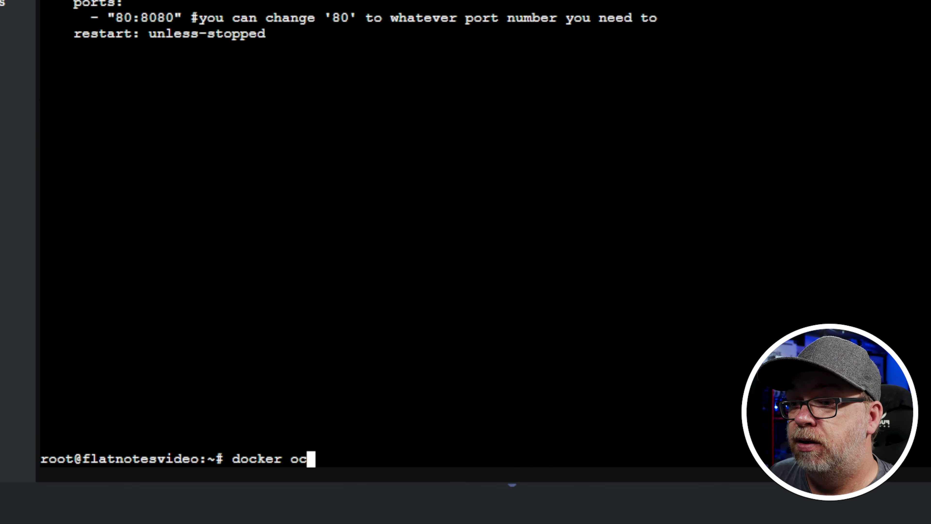
text(ompose up -d)
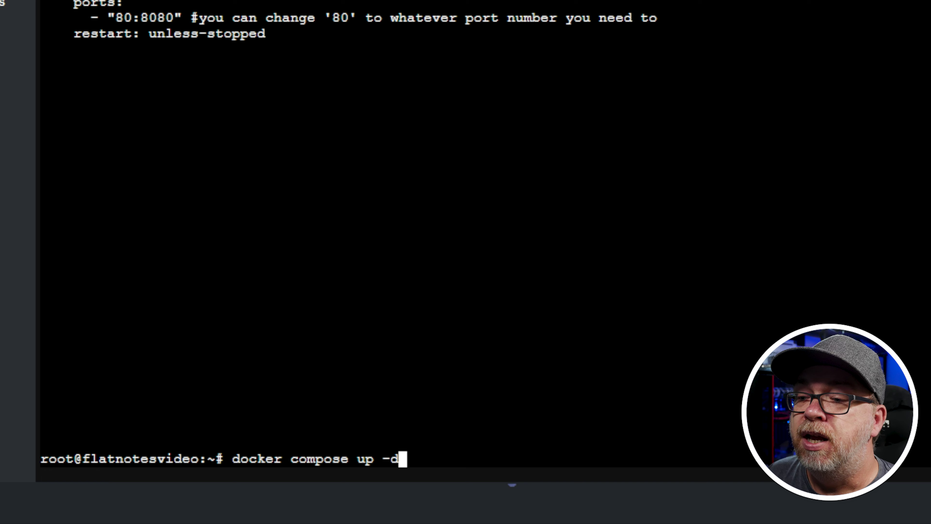
key(Left)
key(Left)
key(Left)
key(Left)
key(Left)
key(Left)
key(Left)
key(Left)
key(Left)
key(Left)
key(Left)
key(Left)
key(Left)
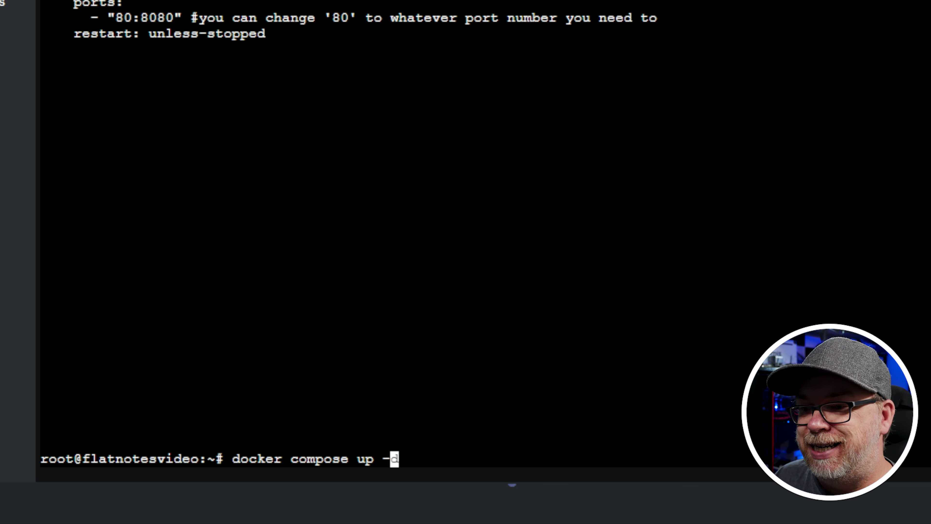
text(-)
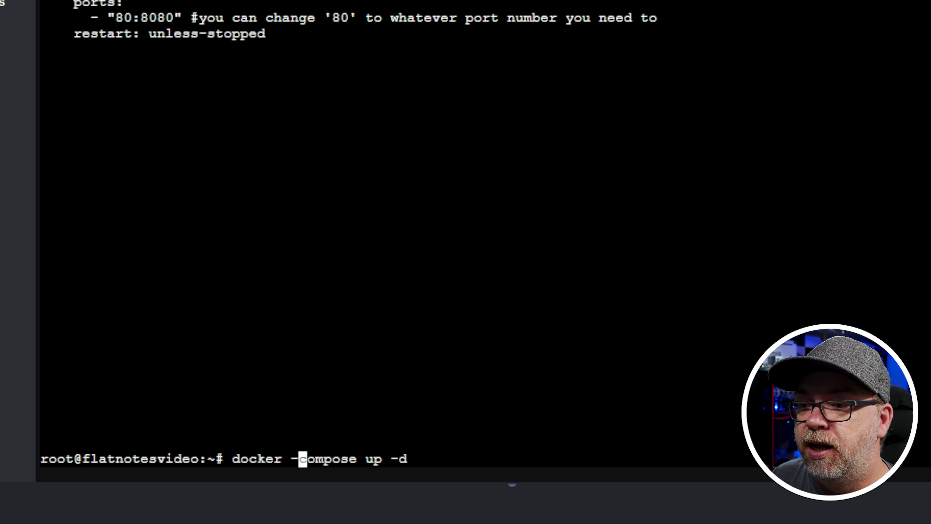
key(Left)
key(BackSpace)
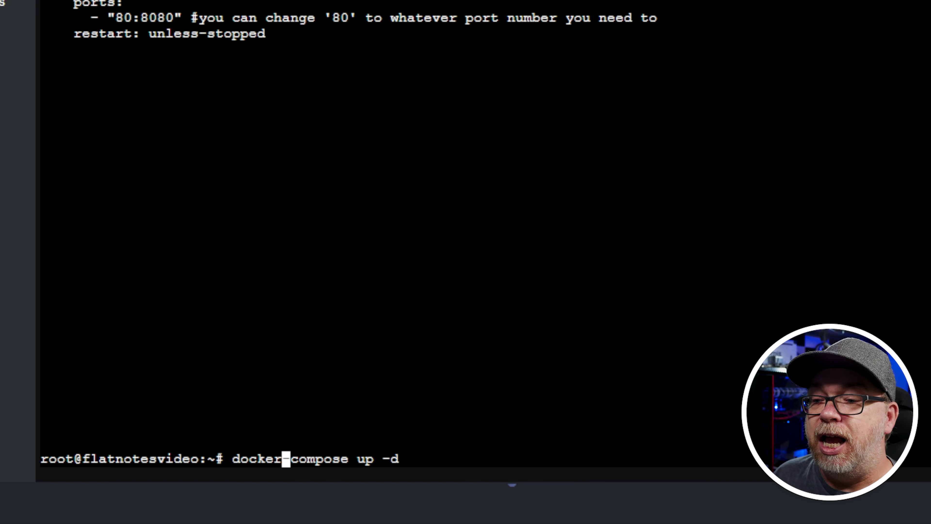
key(Return)
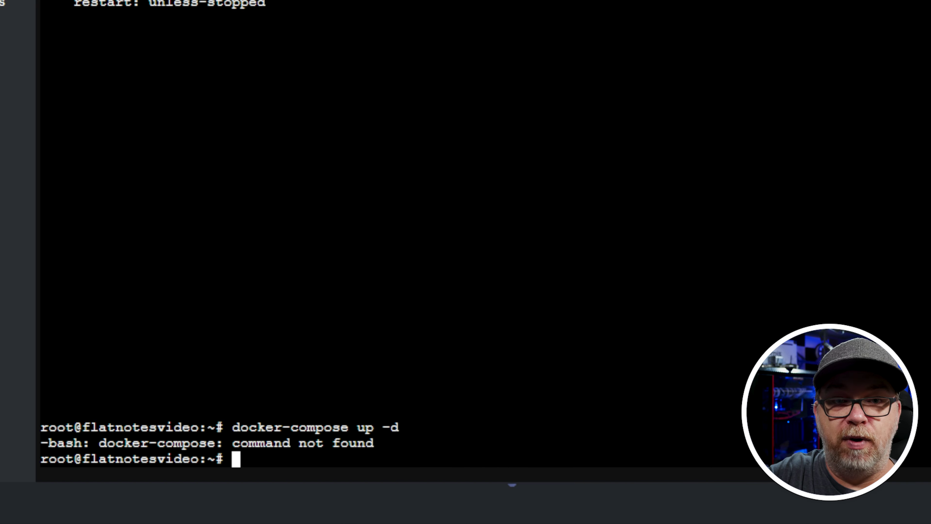
key(Up)
key(Left)
key(Left)
key(Left)
key(Left)
key(Left)
key(Left)
key(Left)
key(Left)
key(Left)
key(Left)
key(Left)
key(Left)
key(Left)
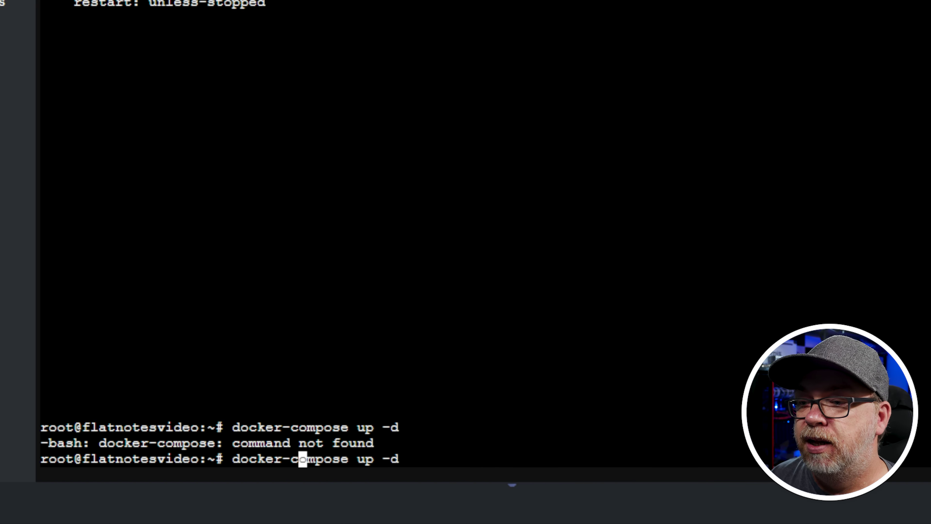
key(BackSpace)
key(Return)
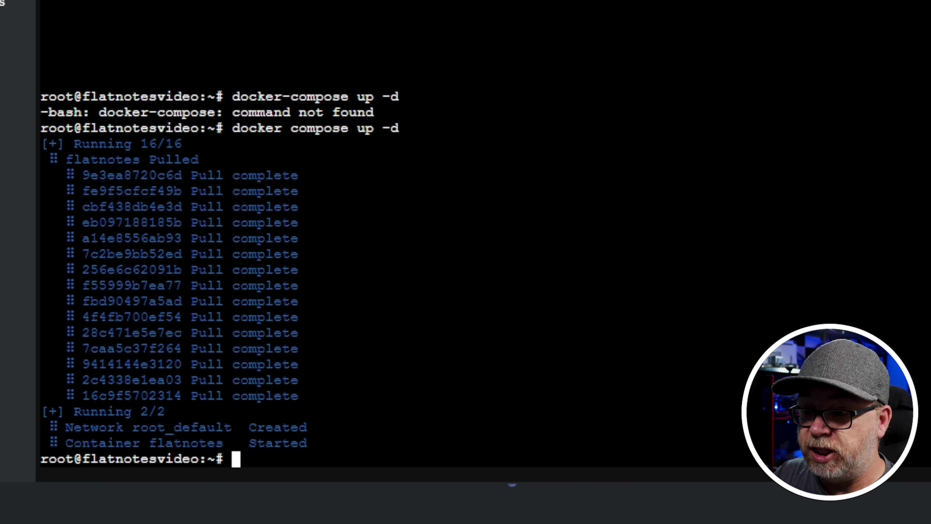
Step: Confirm the container runs with docker ps, then copy the eth0 address 192.168.0.169 from ip a
text(docker ps)
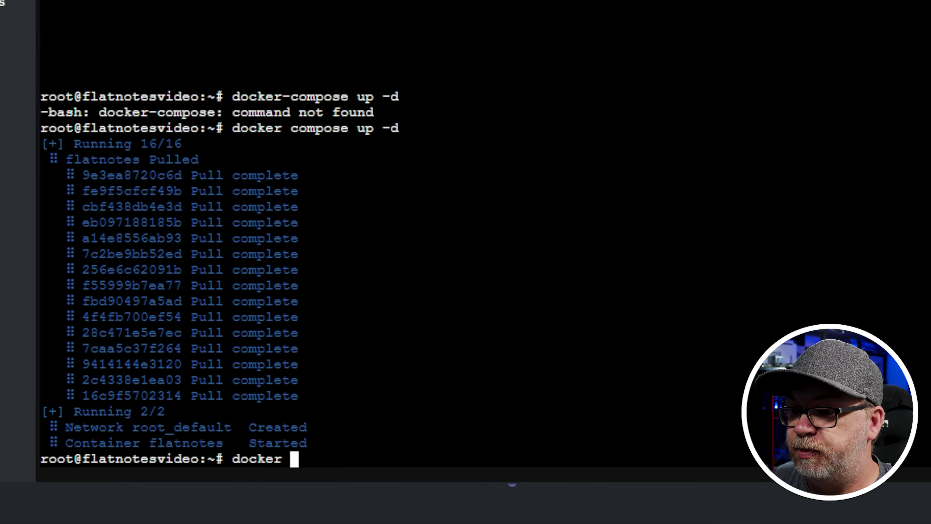
key(Return)
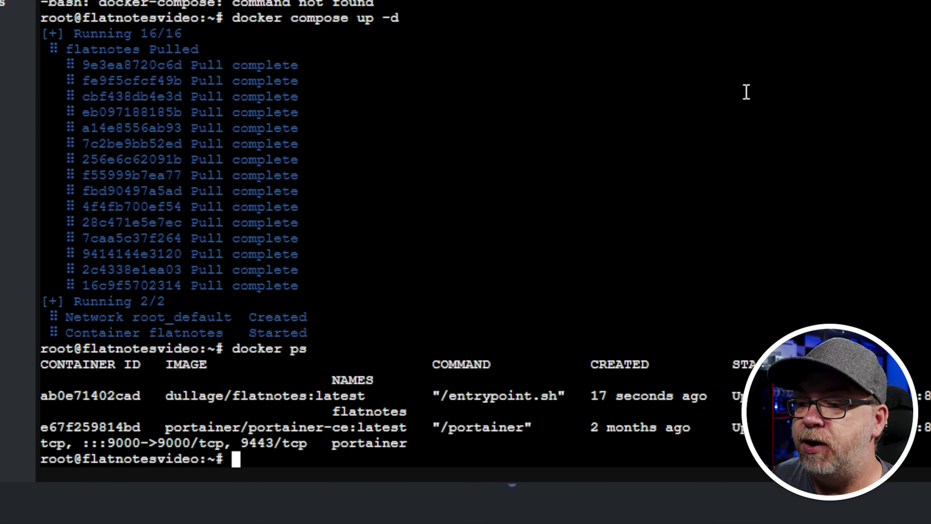
text(ip a)
key(Return)
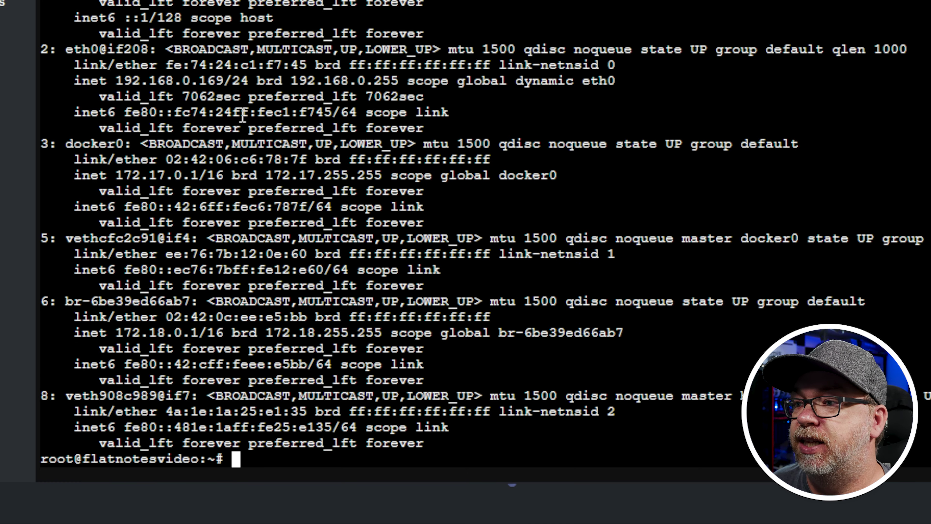
drag(116, 78, 222, 80)
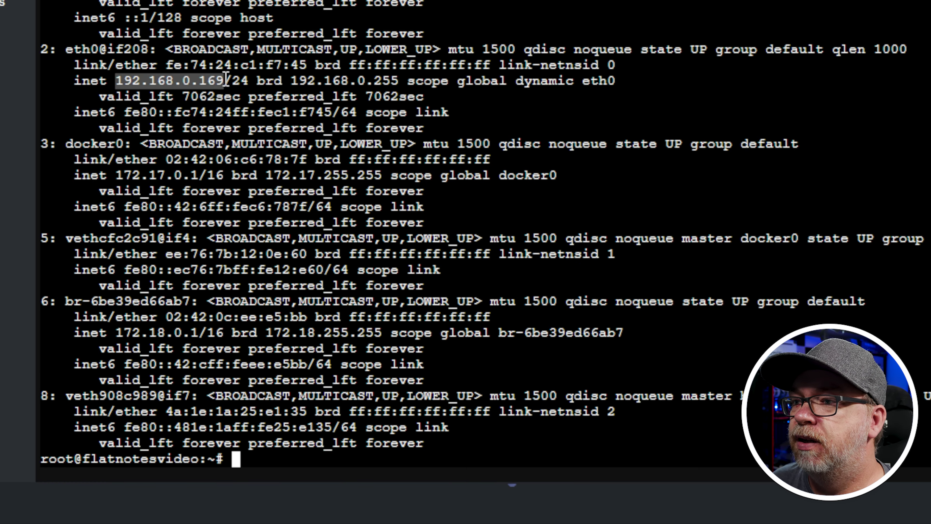
right_click(220, 80)
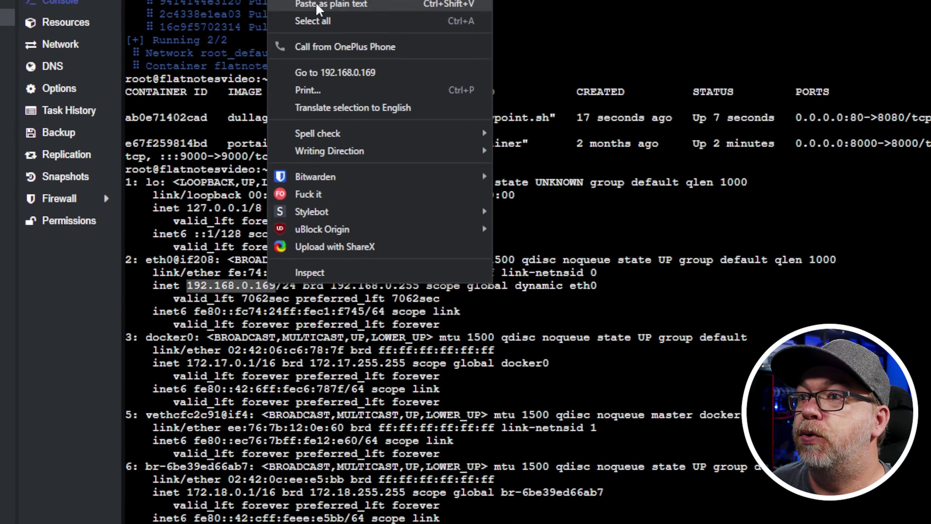
click(403, 74)
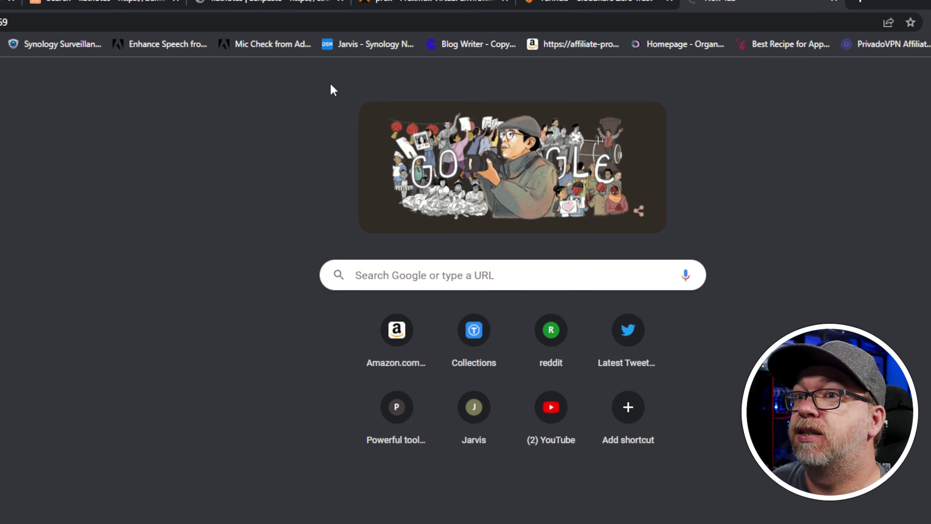
Step: Load 192.168.0.169 past the insecure-connection warning to reach the login page, then return to the console
key(Return)
click(382, 308)
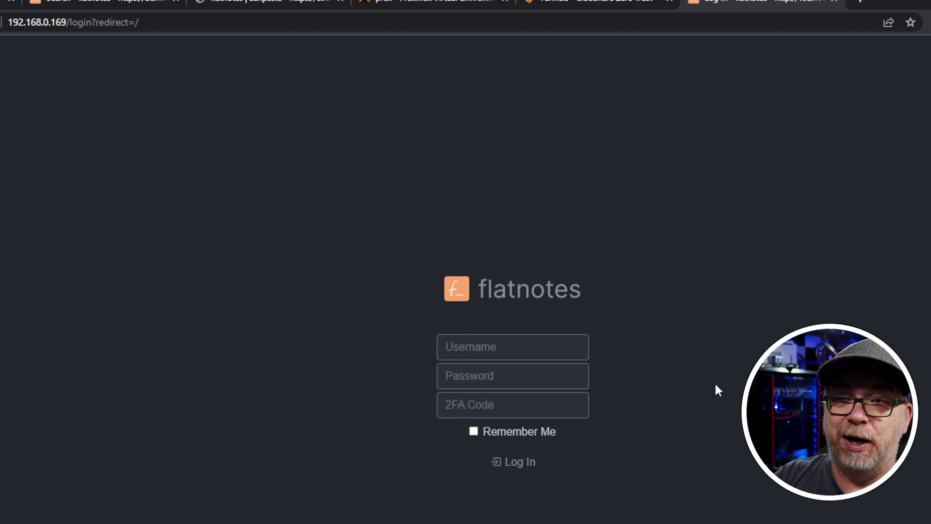
click(603, 4)
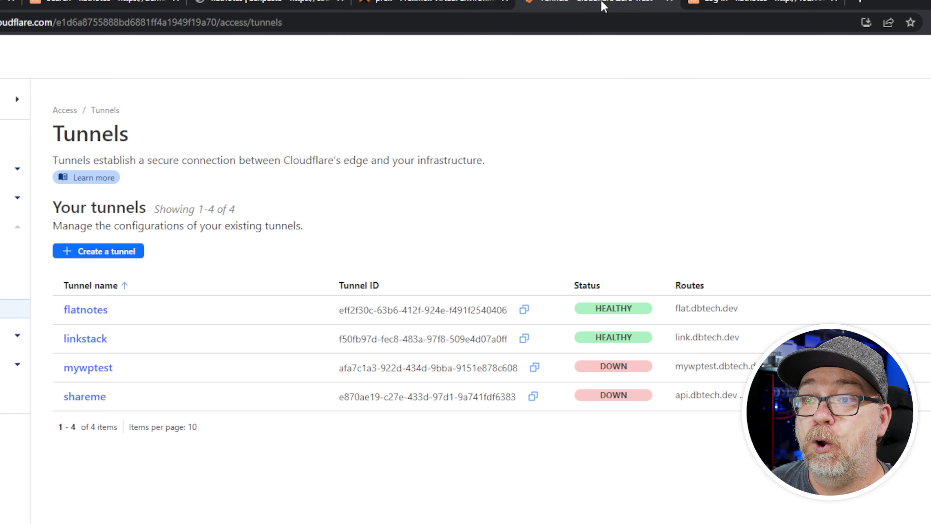
click(434, 6)
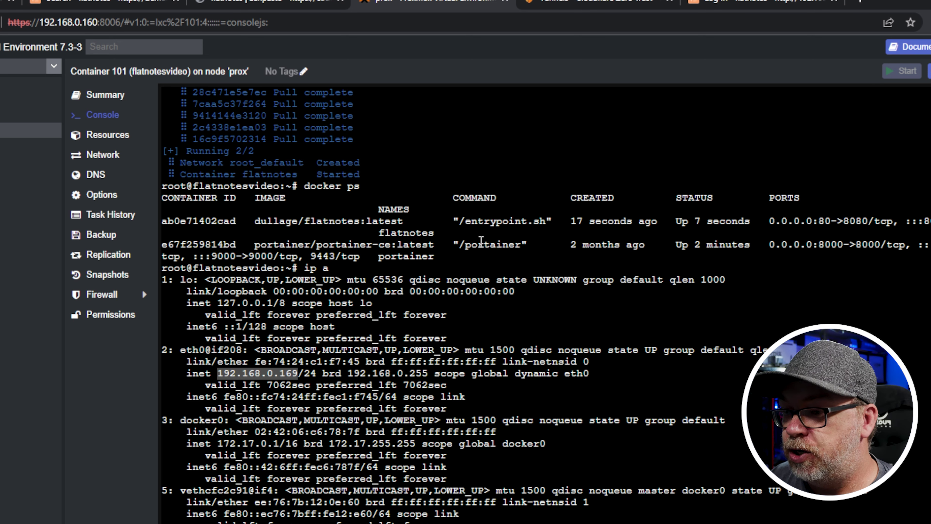
Step: Clear the console and run 'docker logs flatnotes' to show the TOTP QR code, then return to login
key(ctrl+l)
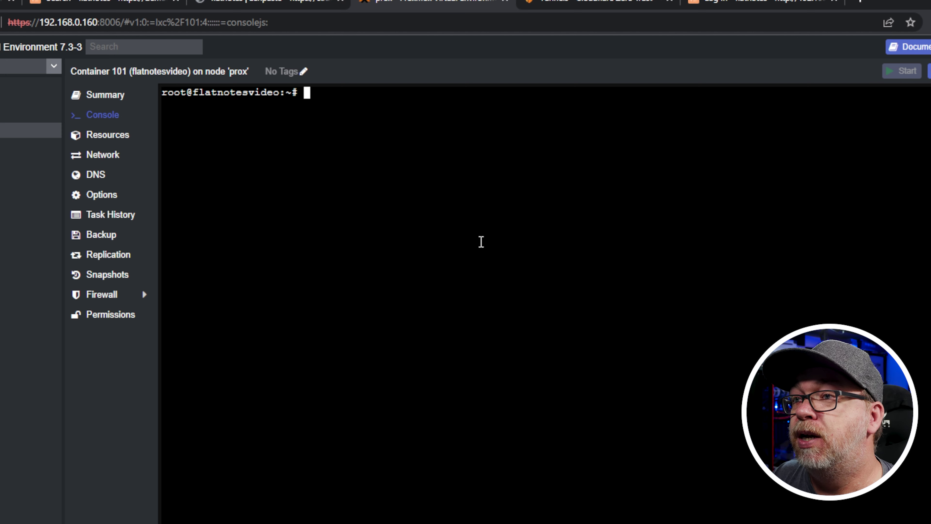
text(docker logs )
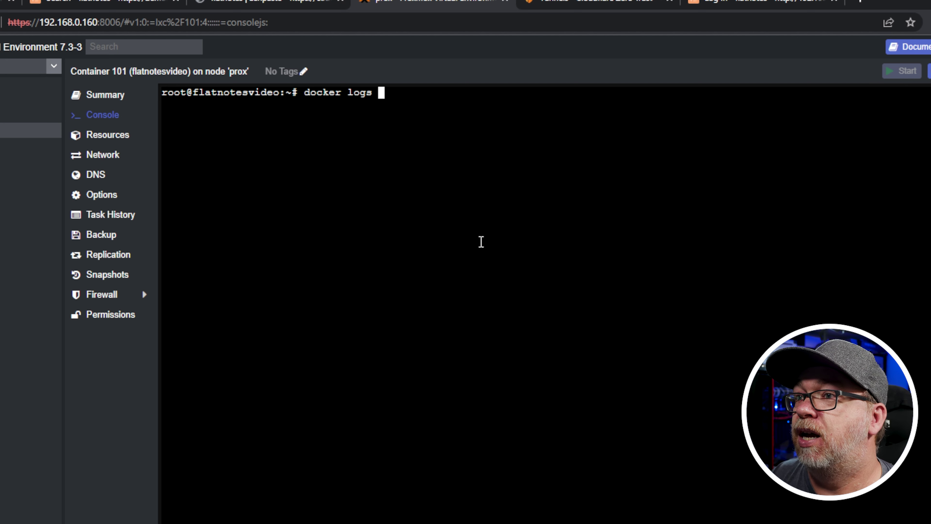
text(flatnotes)
key(Return)
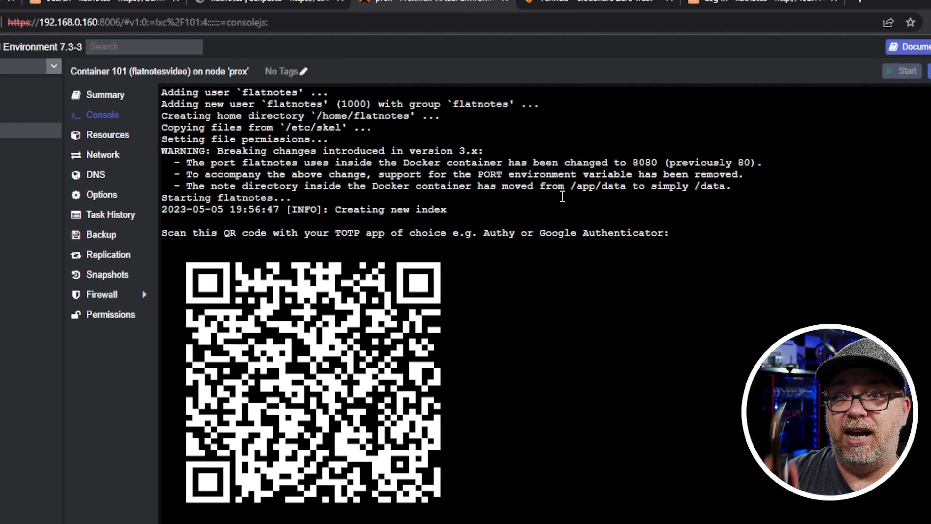
click(719, 2)
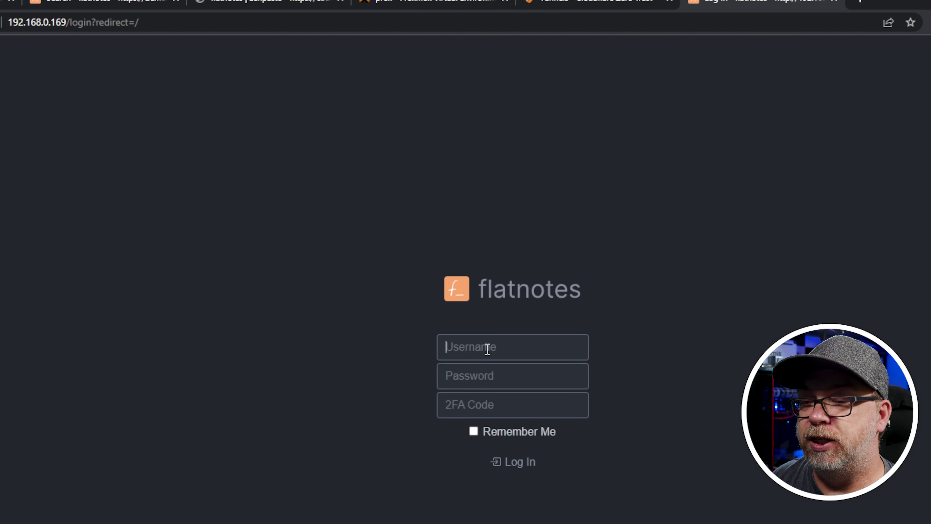
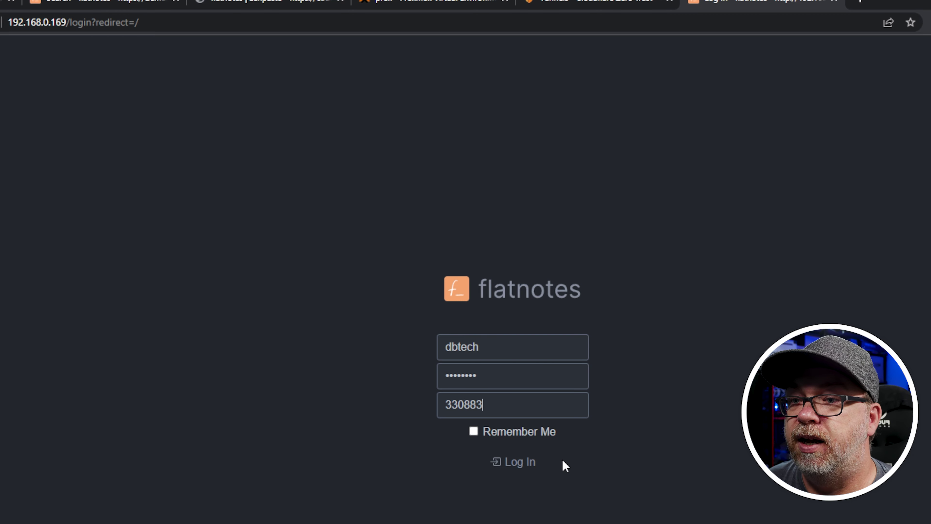
Step: Enter the username, account password and 2FA code, then log in
click(513, 462)
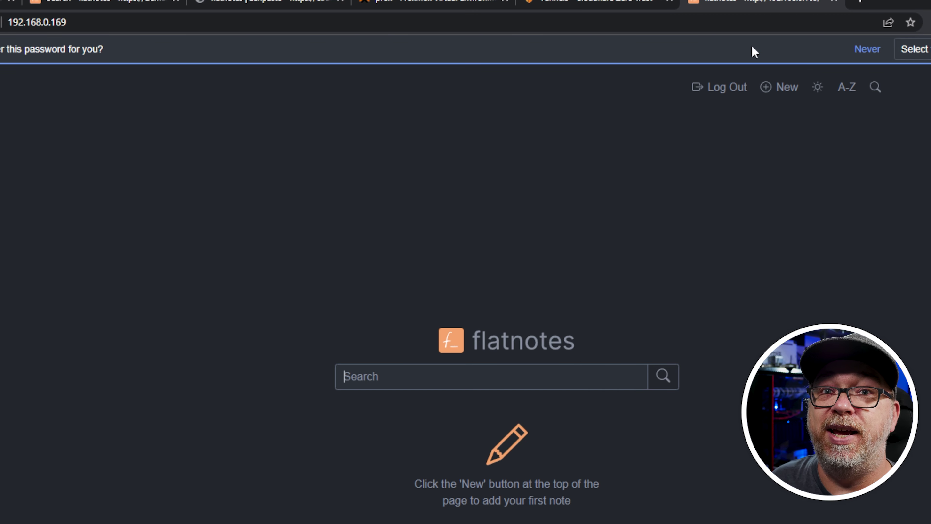
Step: Create a note titled 'New Video Note' with body 'That's how easy it is to deploy flat notes!'
click(867, 49)
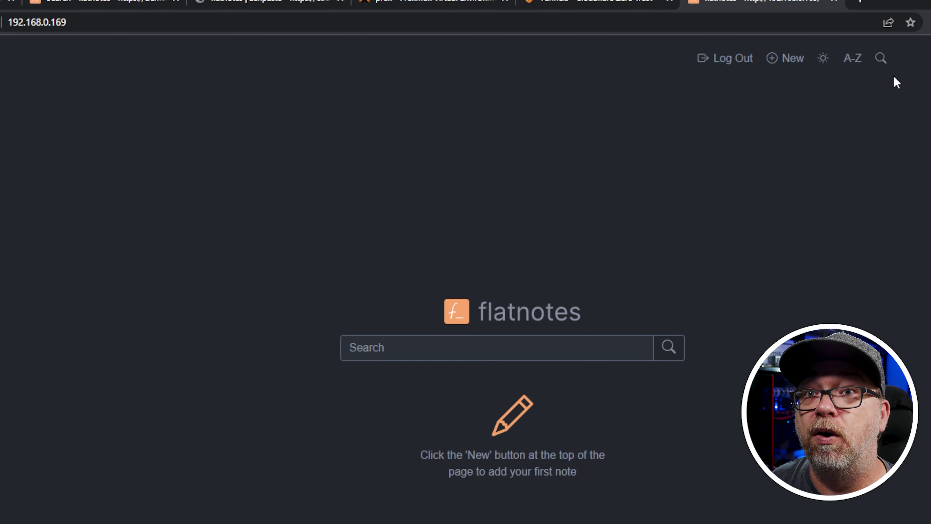
click(789, 62)
click(390, 111)
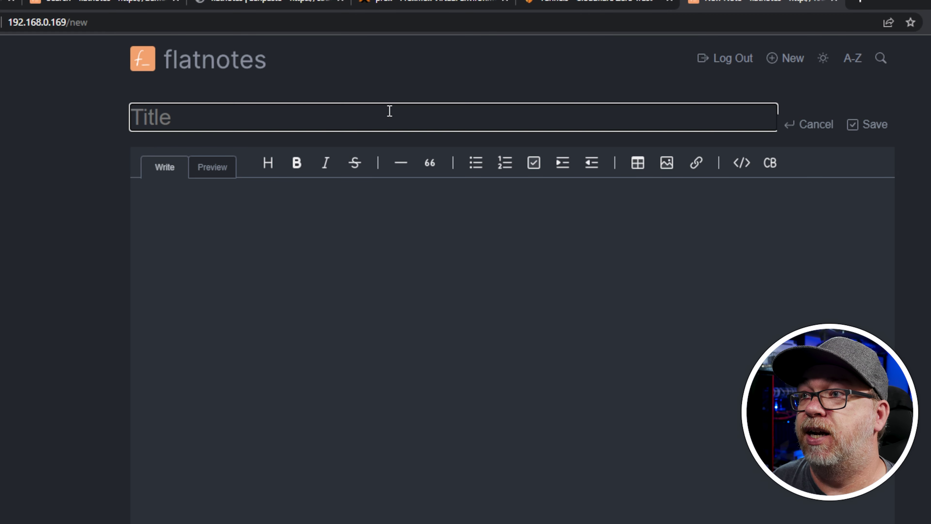
text(New Video Note)
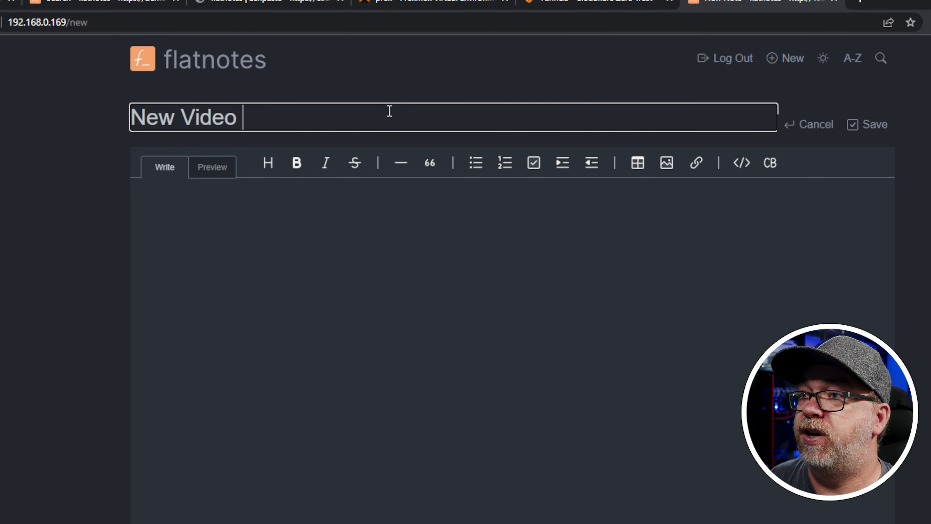
click(547, 225)
text(That's how easy it is to deploy flat note)
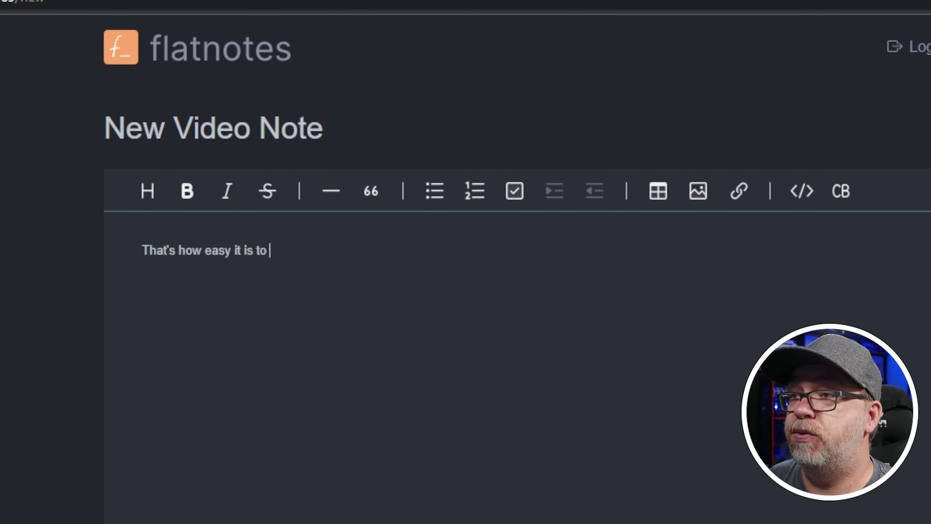
text(s!)
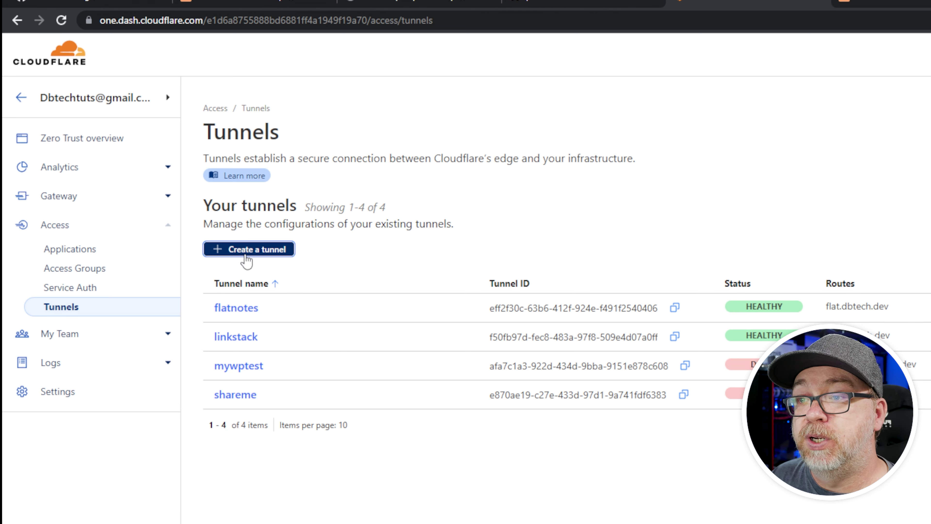
Step: Create and save a new Cloudflare tunnel named flatnotesvideo
click(248, 250)
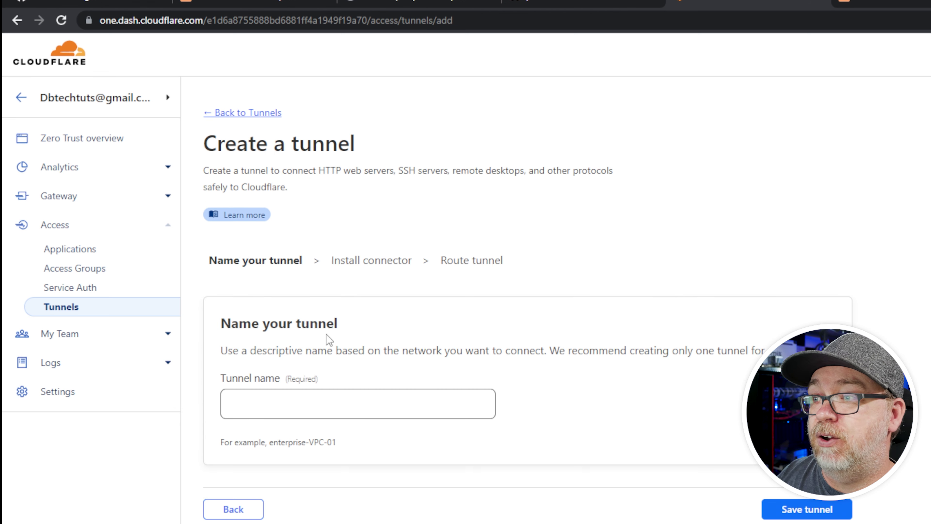
click(328, 408)
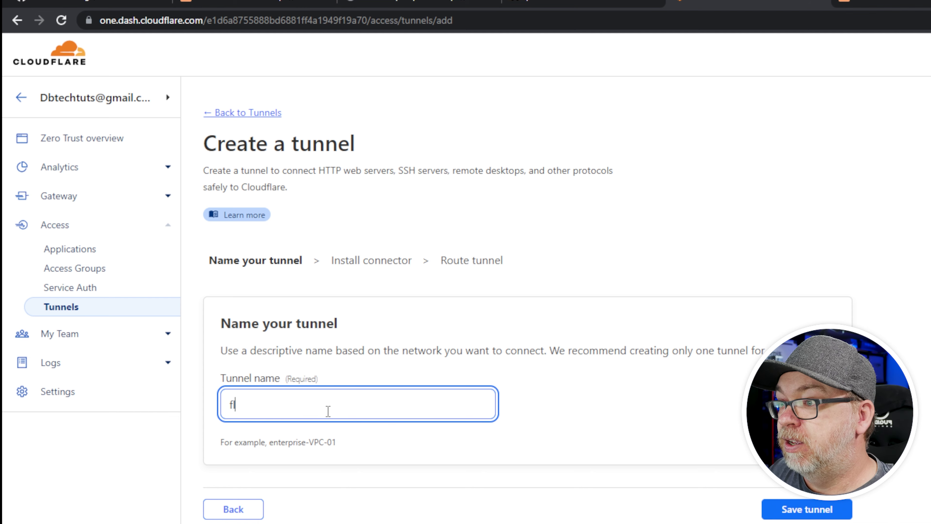
text(flatnotesvideo)
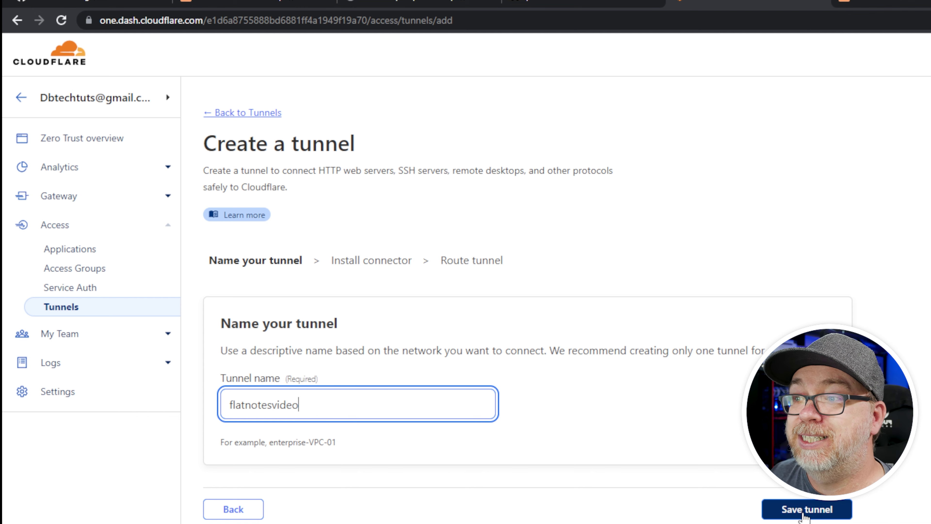
click(803, 514)
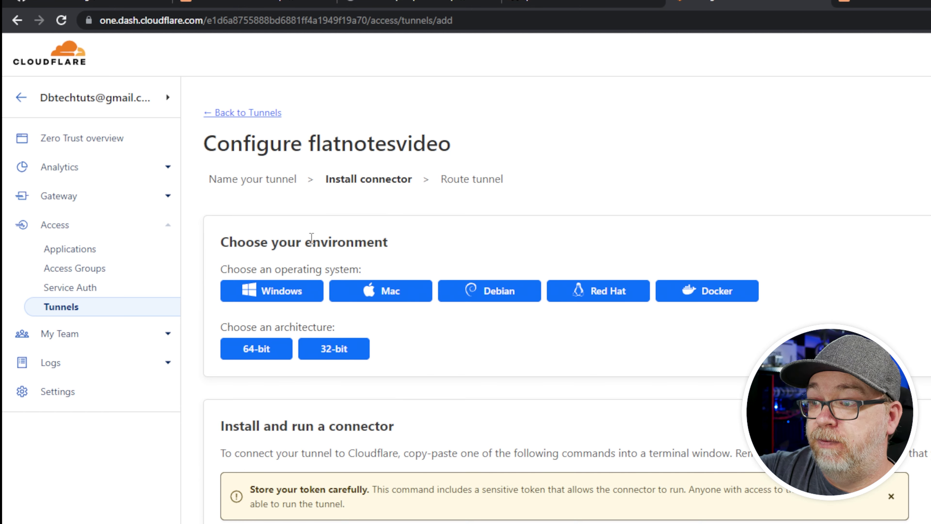
Step: Select Debian as the connector environment and copy its install command
click(363, 348)
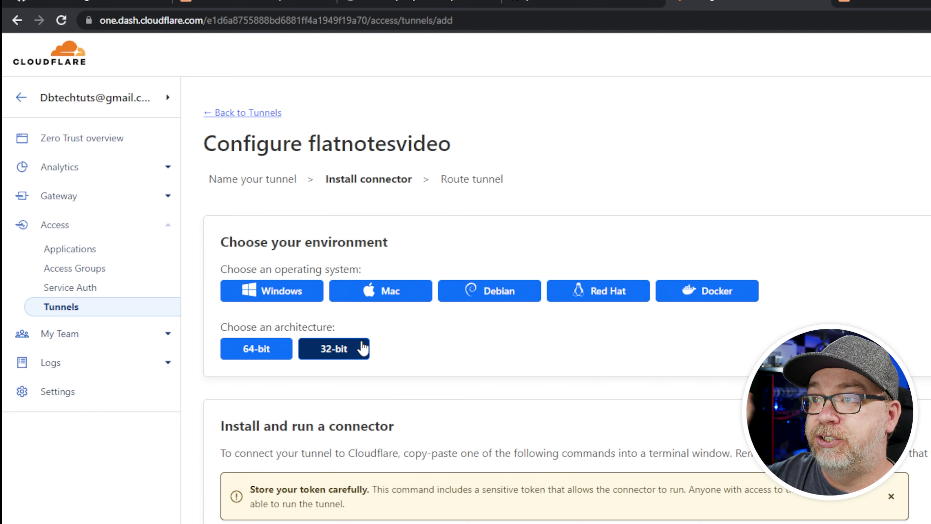
click(496, 299)
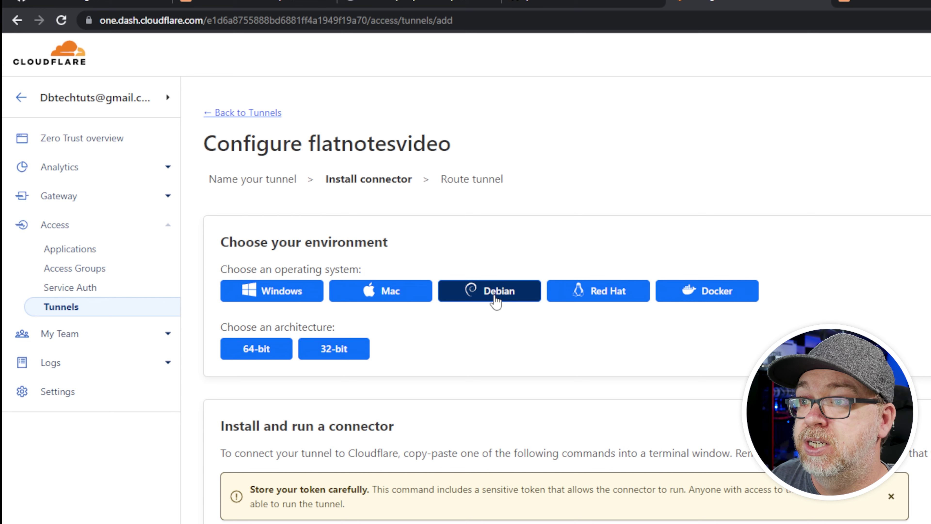
click(714, 300)
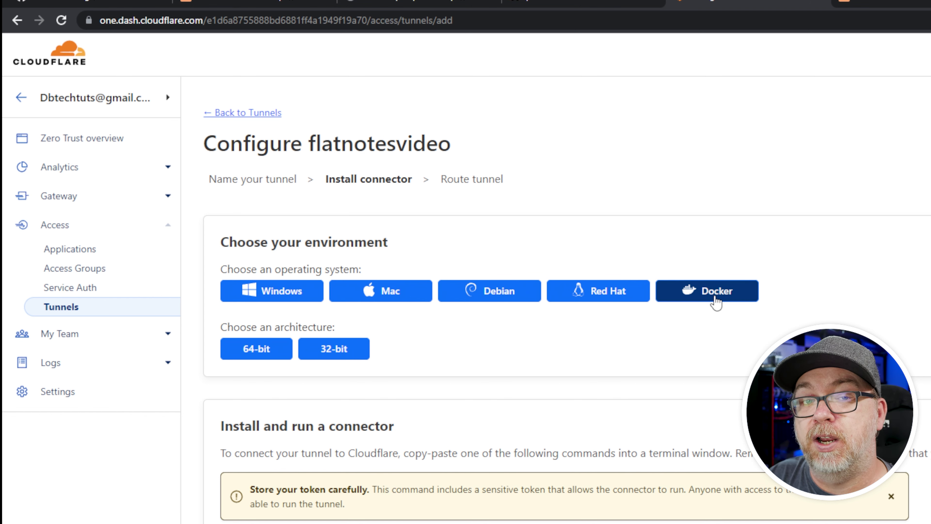
click(575, 295)
click(490, 293)
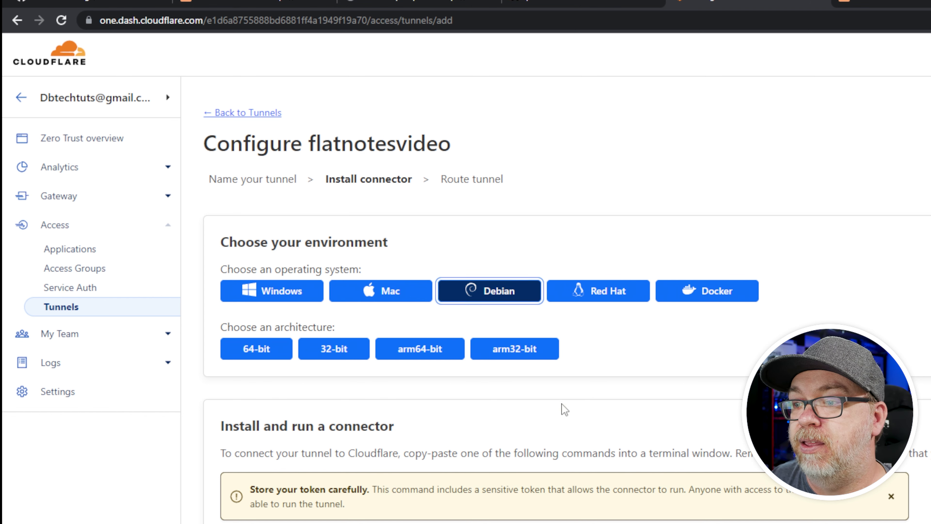
scroll(483, 432, down, 5)
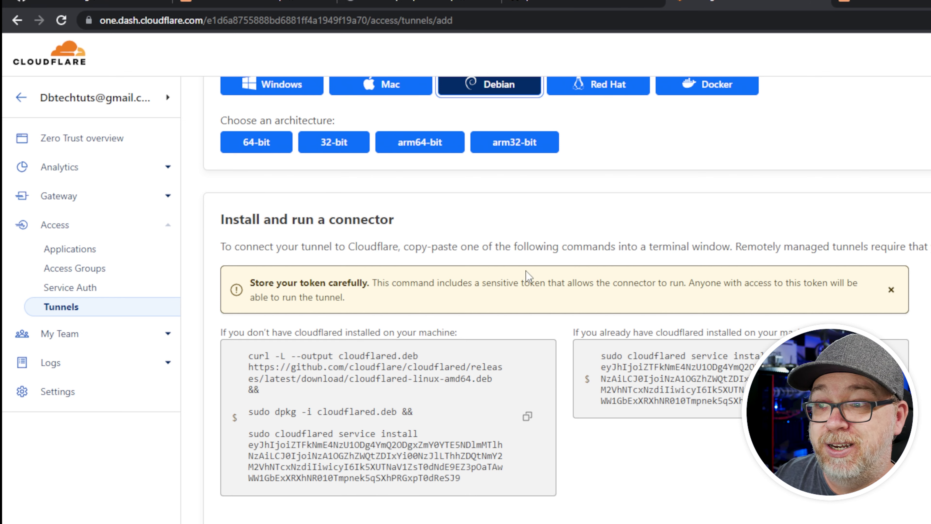
click(527, 416)
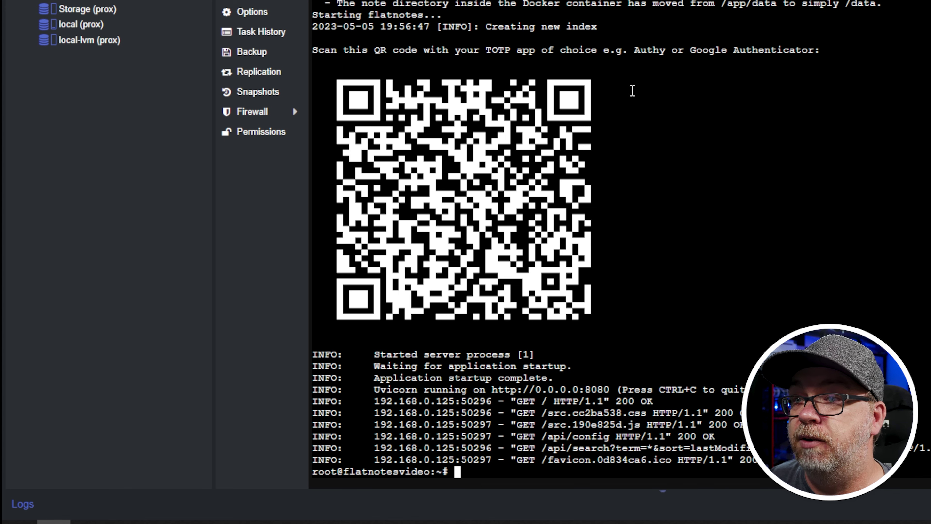
Step: Paste and run the Debian cloudflared install command in the container console
right_click(629, 90)
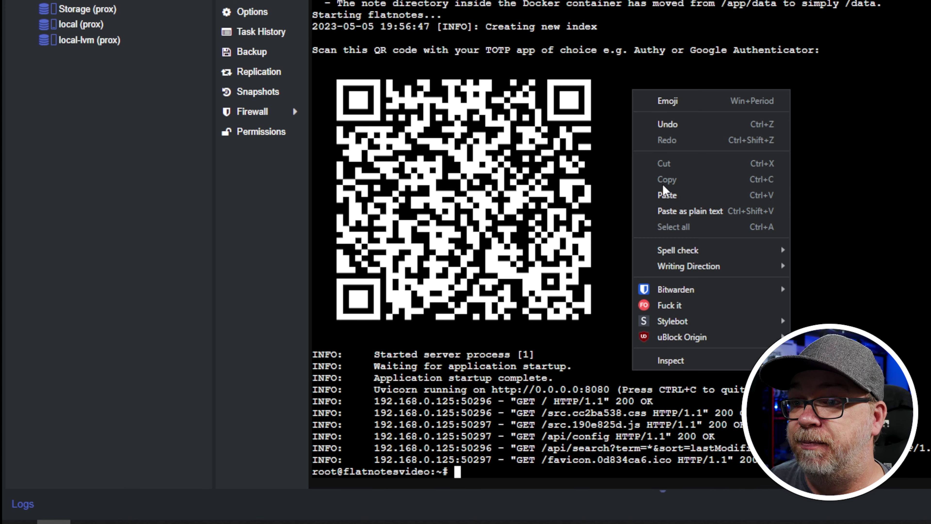
click(666, 193)
key(Return)
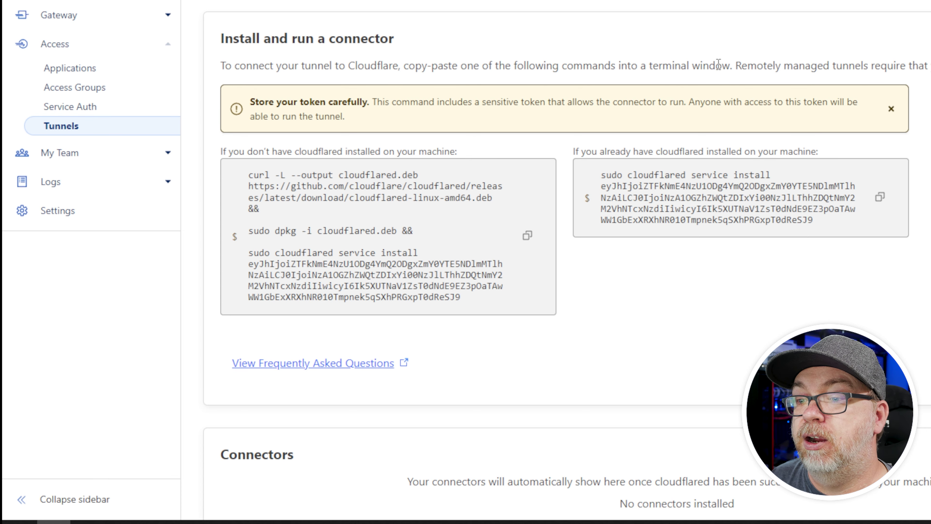
Step: Set the public hostname to flatvideo on dbtech.dev, service HTTP, URL 192.168.0.169
scroll(731, 211, down, 5)
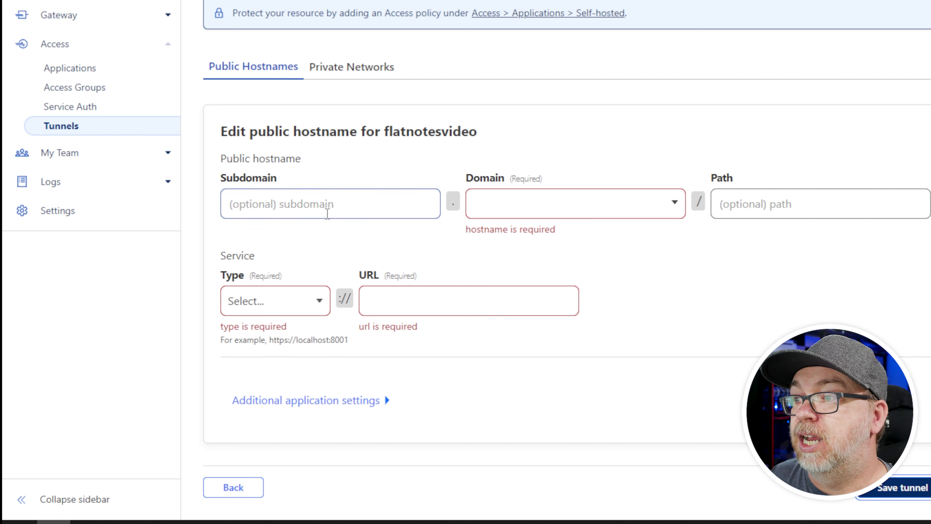
click(325, 208)
text(flatvideo)
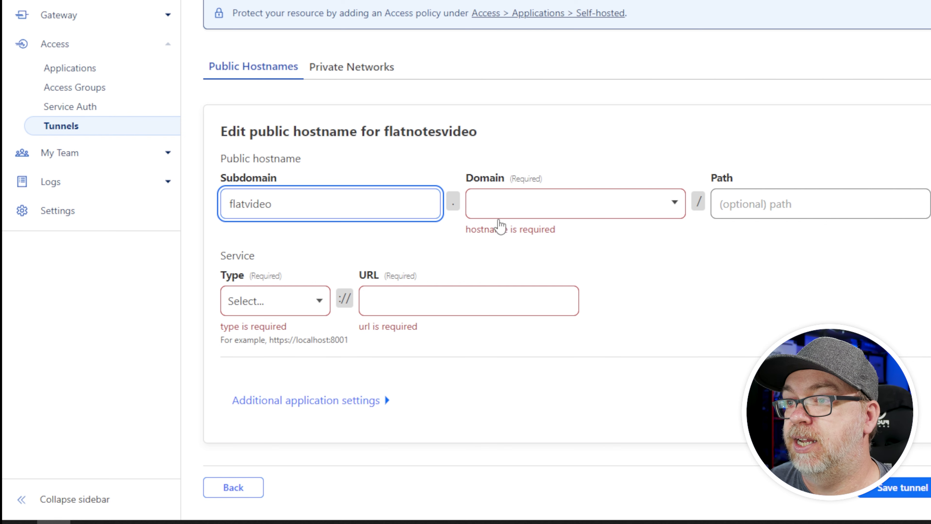
click(510, 204)
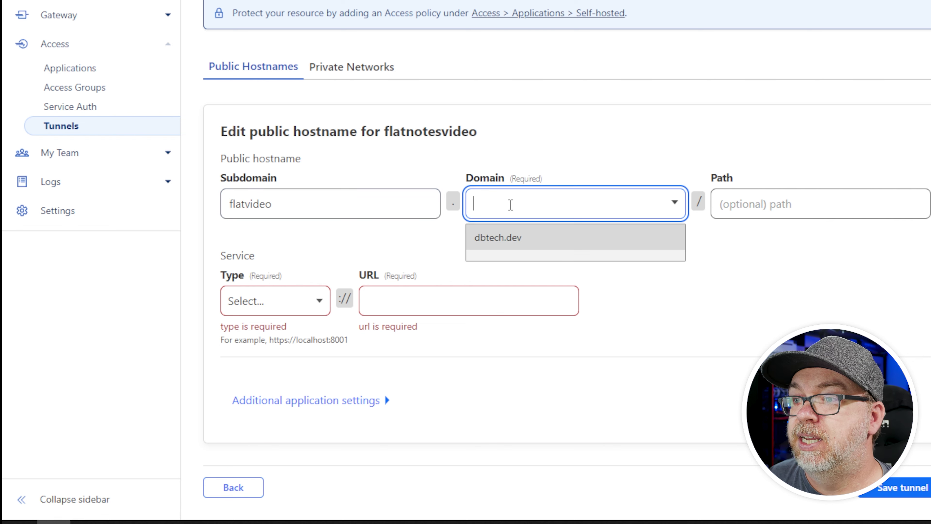
click(515, 242)
click(297, 346)
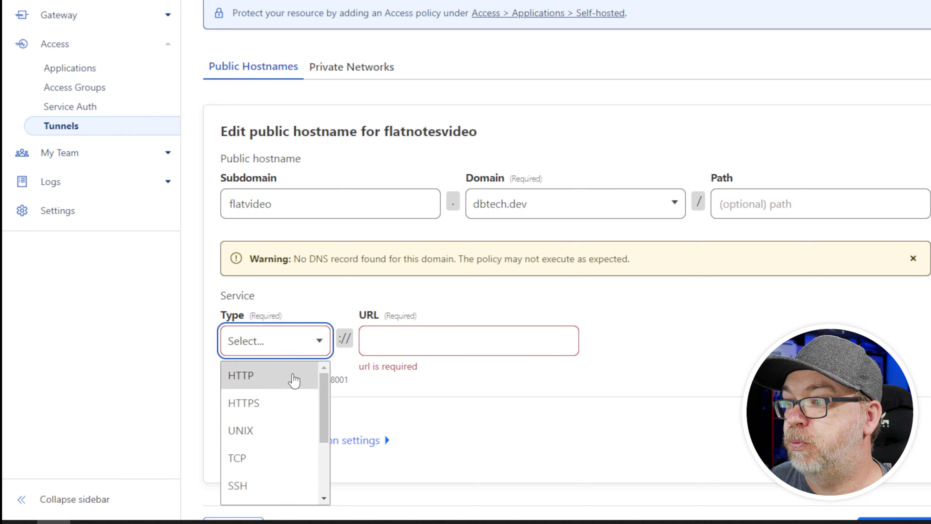
click(294, 381)
click(414, 351)
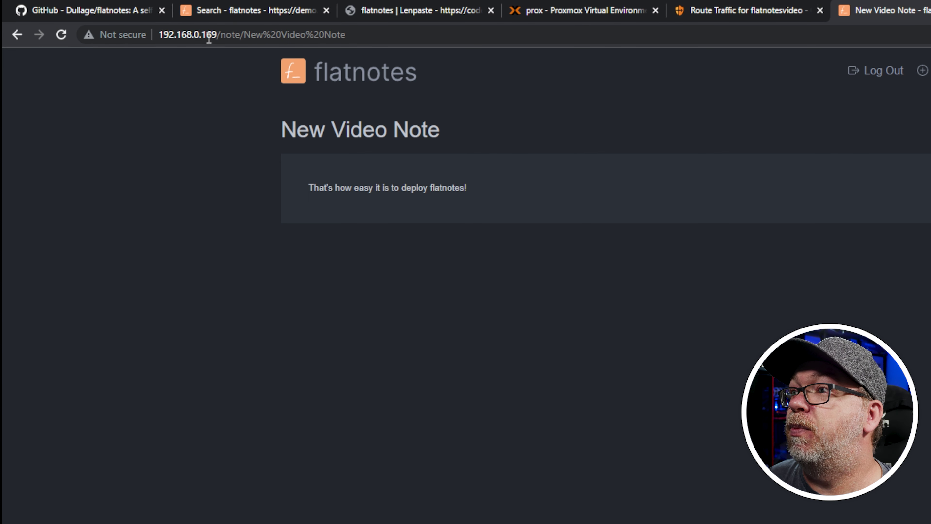
drag(207, 33, 125, 35)
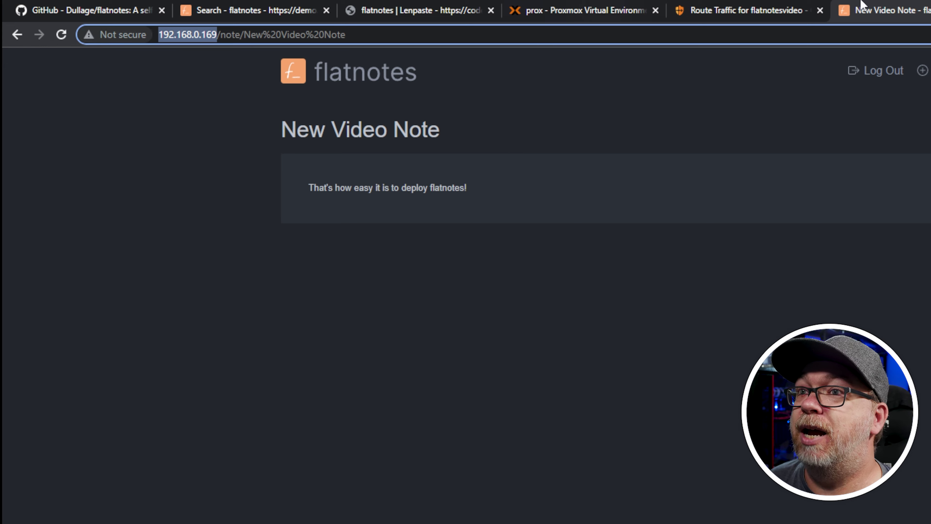
click(773, 10)
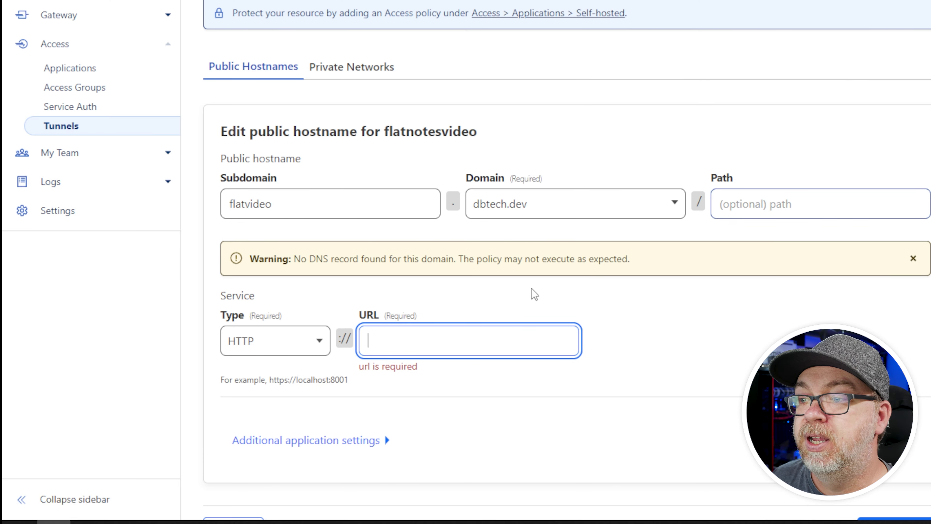
key(ctrl+v)
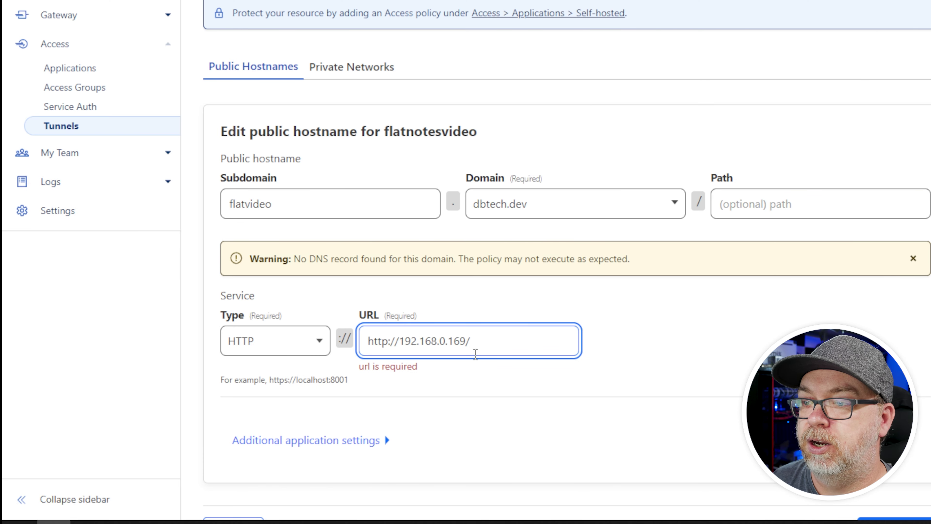
key(BackSpace)
key(Left)
key(Left)
key(Left)
key(Left)
key(Left)
key(Left)
key(Left)
key(Left)
key(Left)
key(Left)
key(Left)
key(Left)
key(Left)
key(shift+Home)
key(BackSpace)
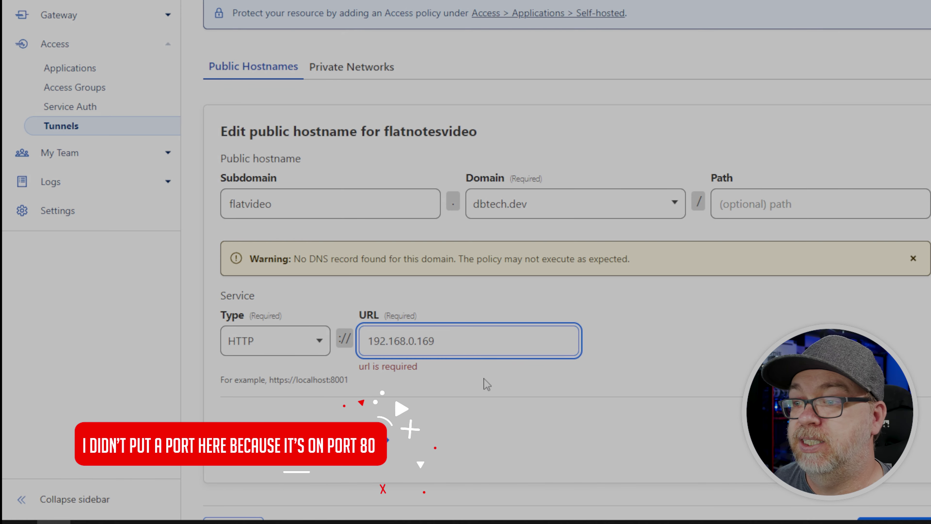
Step: Save the tunnel route, then open flatvideo.dbtech.dev from the tunnel's Public Hostname list
scroll(476, 369, down, 1)
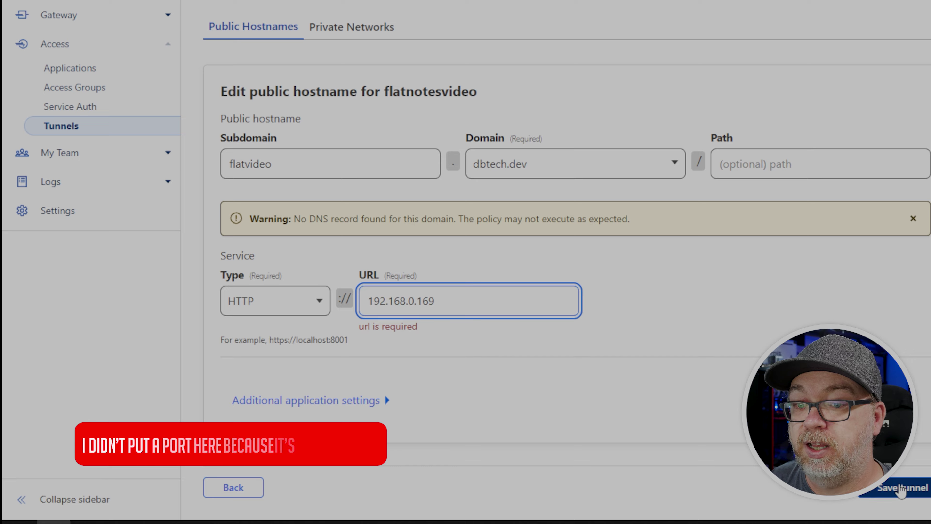
click(901, 487)
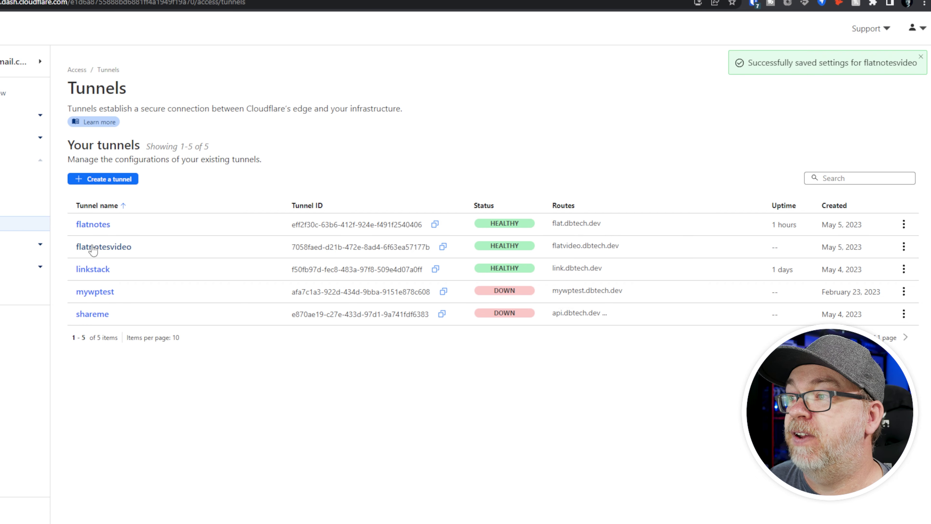
click(94, 248)
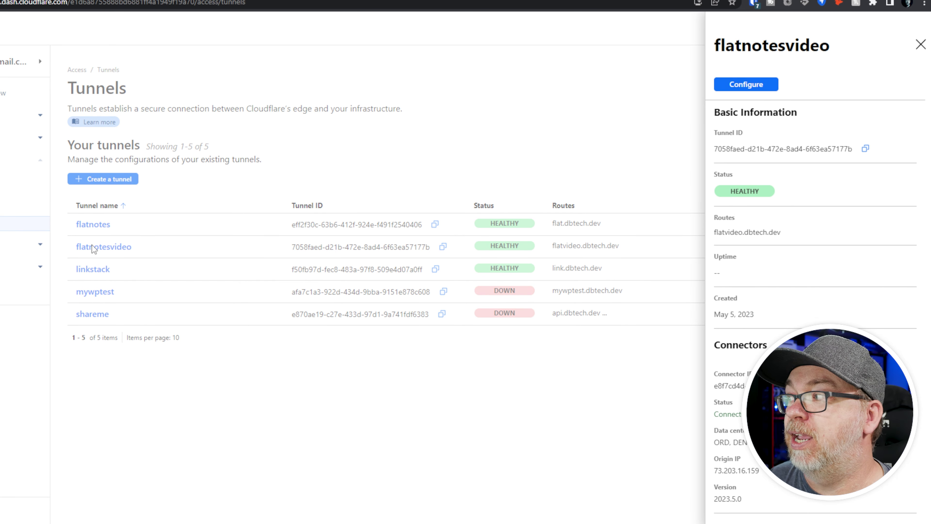
click(738, 86)
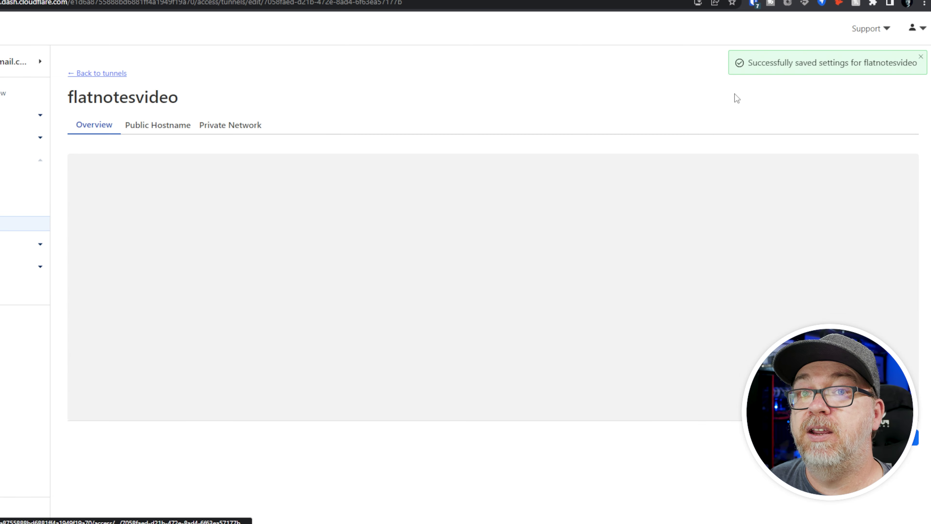
click(180, 129)
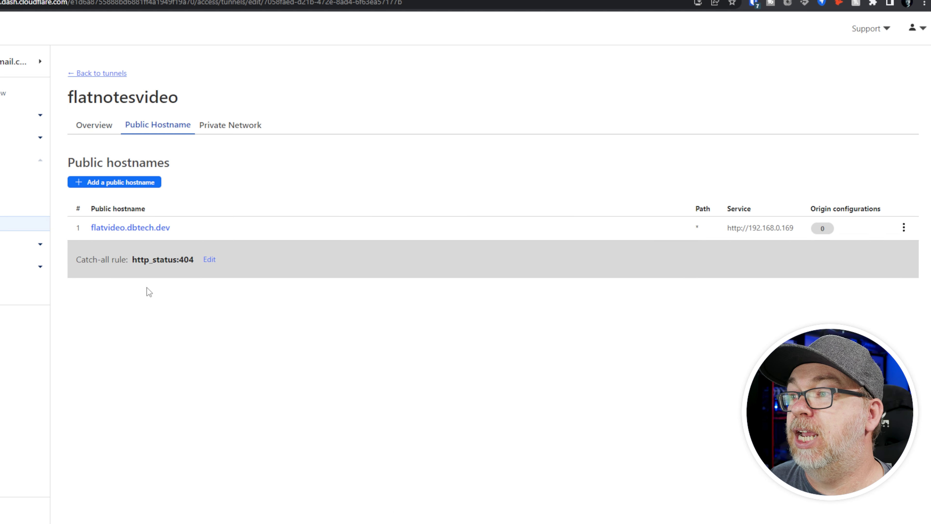
click(121, 230)
click(732, 150)
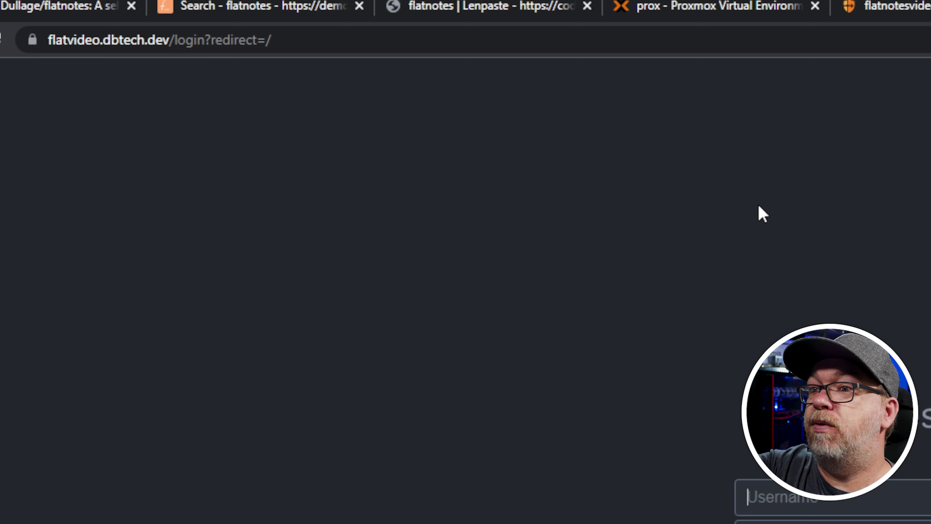
Step: Check the HTTPS connection and full flatvideo.dbtech.dev/login address of the public login page
click(33, 40)
click(40, 45)
click(66, 42)
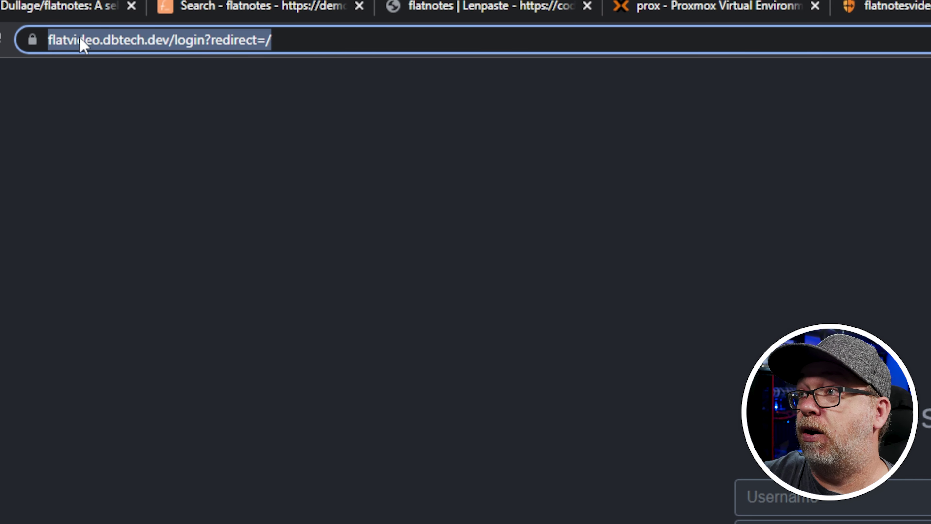